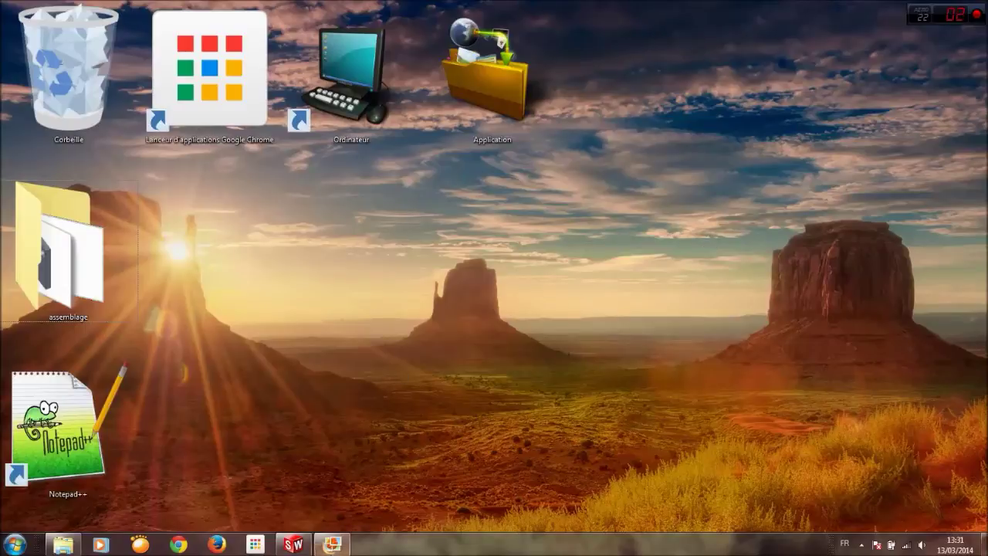
# Restore Windows Photo Gallery from the taskbar to see base 01.PNG, then minimize it again
pyautogui.click(331, 543)
pyautogui.click(332, 544)
# Page back and forth through the clamp reference images up to assemblage.PNG, then minimize the viewer
pyautogui.click(332, 545)
pyautogui.click(764, 524)
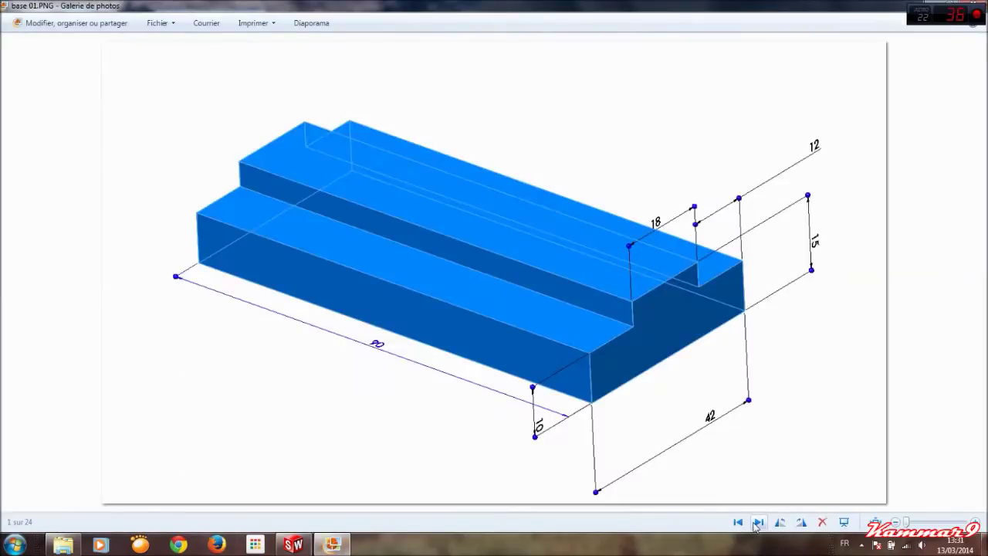
pyautogui.click(756, 525)
pyautogui.click(757, 524)
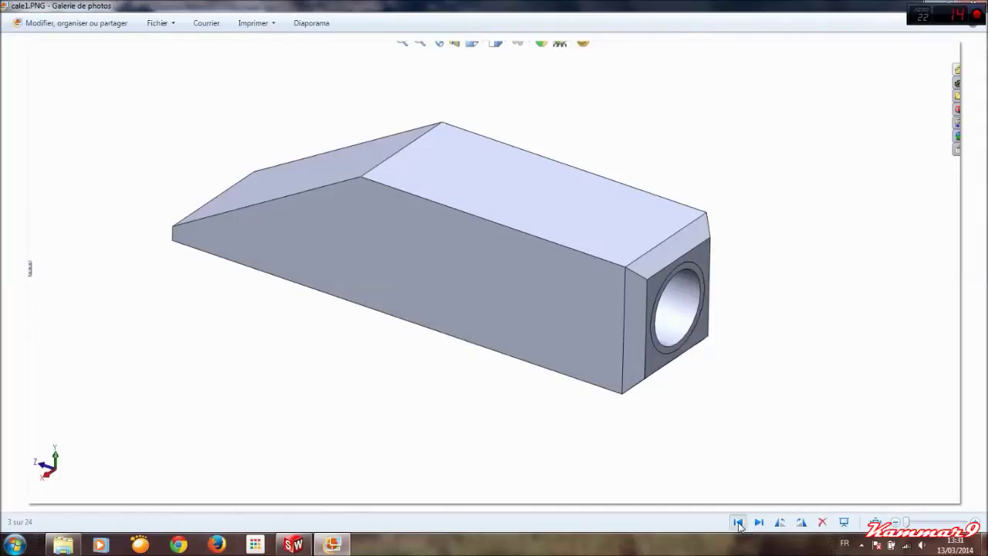
pyautogui.click(738, 524)
pyautogui.click(739, 524)
pyautogui.click(739, 525)
pyautogui.click(739, 525)
pyautogui.click(759, 524)
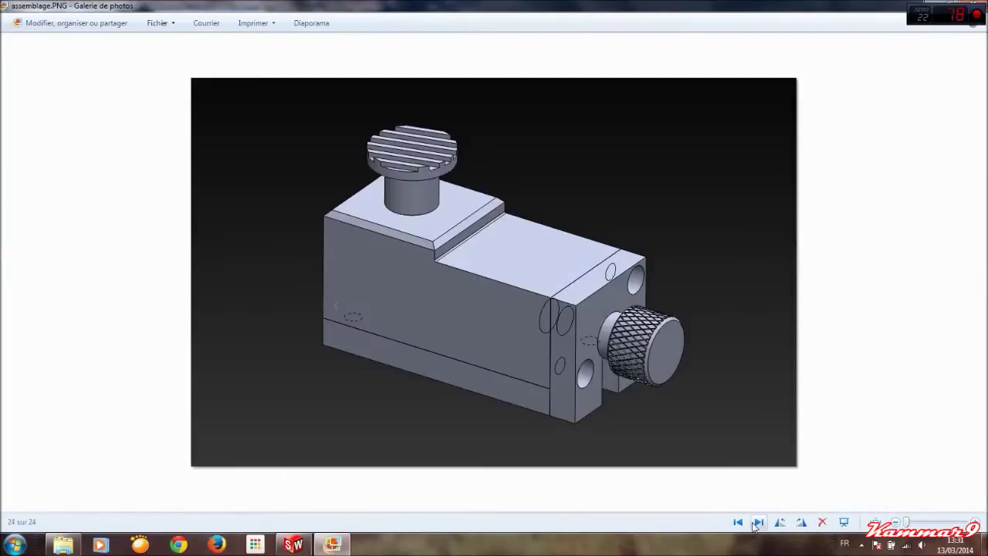
pyautogui.click(331, 545)
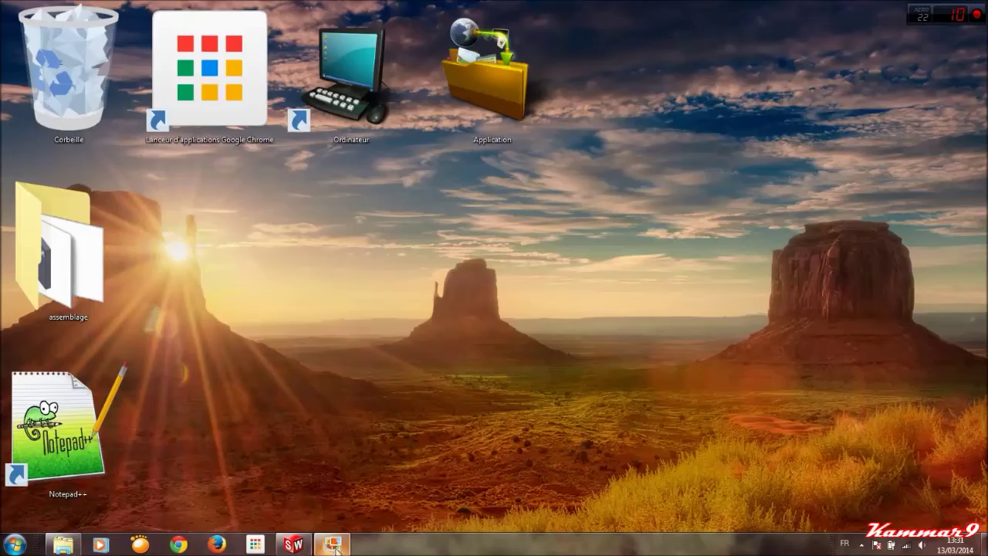
# Return to SolidWorks and create a new Assembly document, Assem2
pyautogui.click(294, 545)
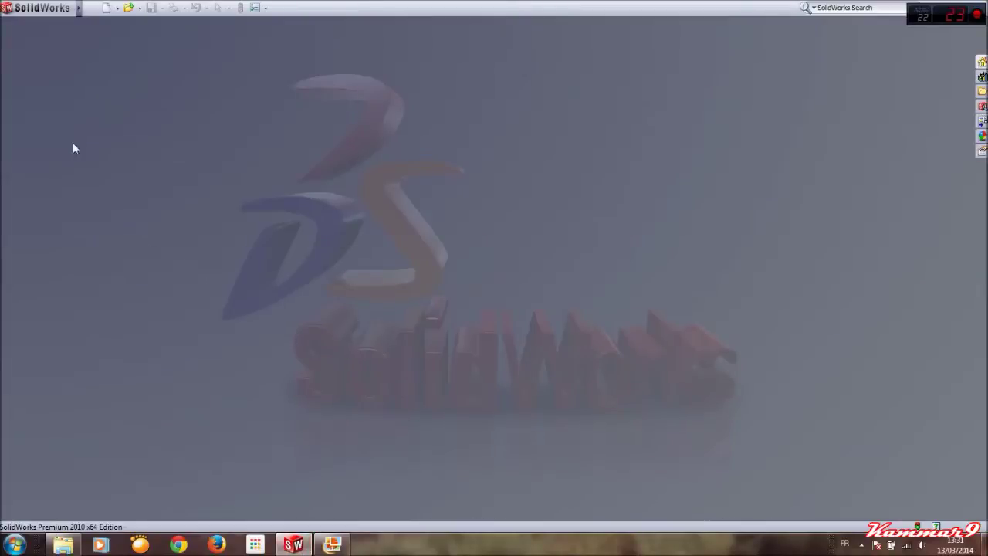
pyautogui.click(106, 8)
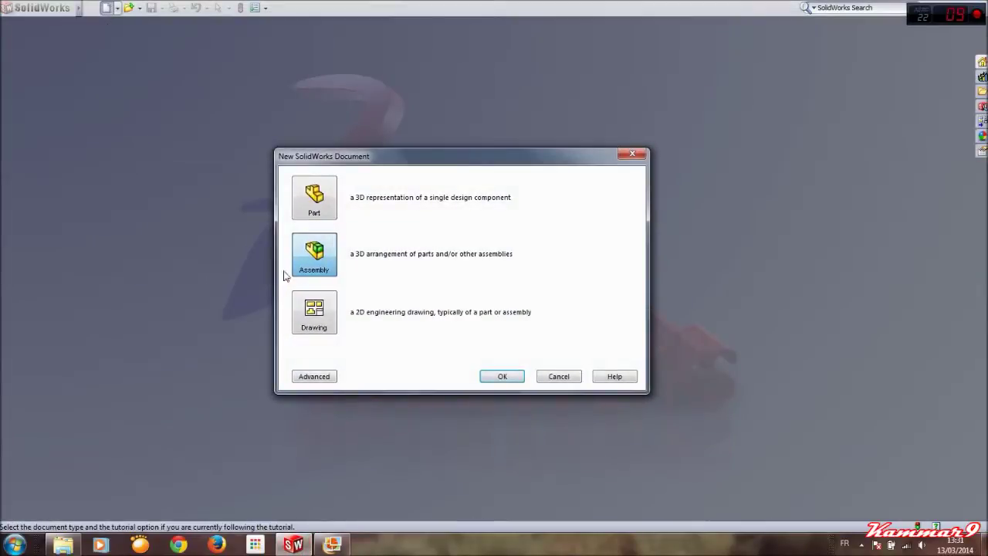
pyautogui.click(500, 377)
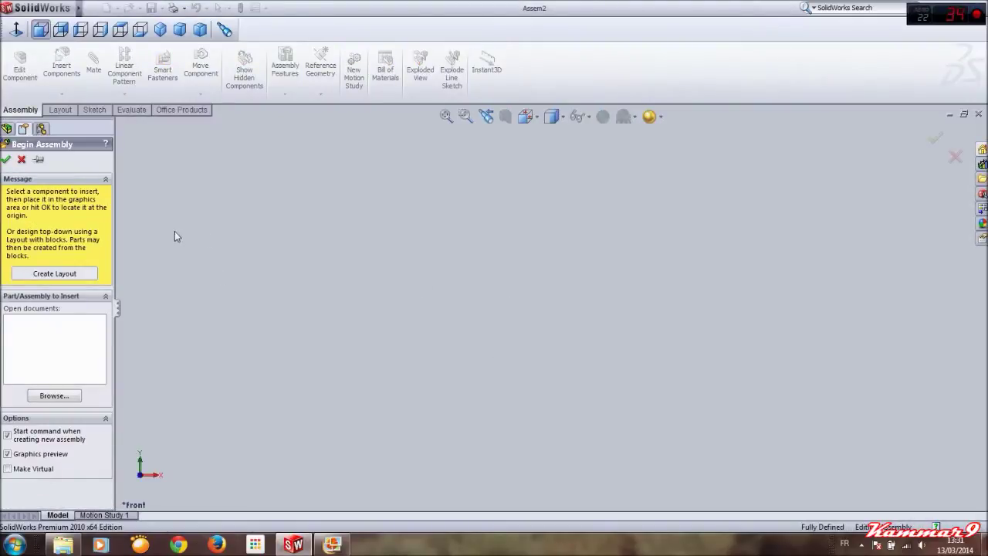
# Browse for the clamp part files in the assemblage folder from Begin Assembly
pyautogui.click(63, 397)
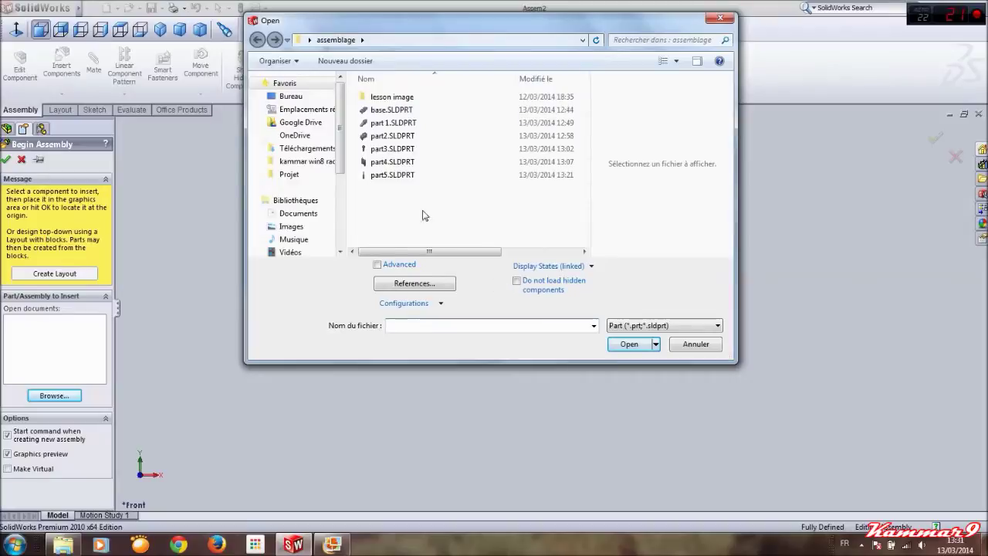
pyautogui.click(693, 344)
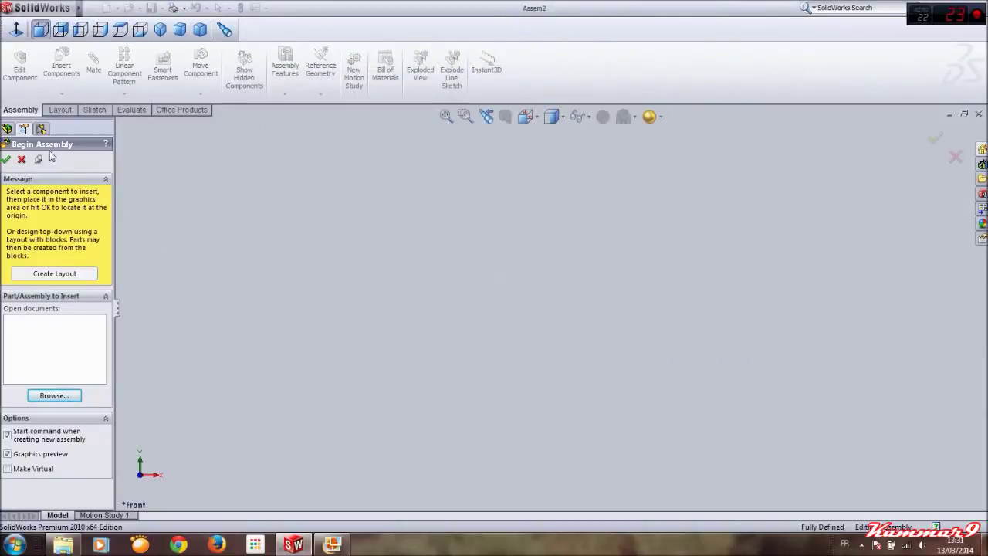
pyautogui.click(54, 396)
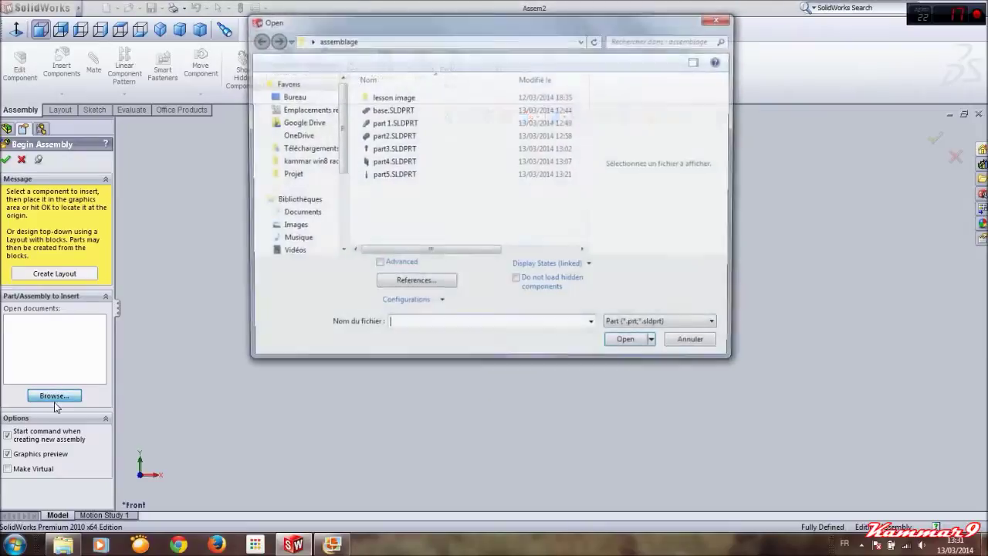
# Place base.SLDPRT in the Assem2 graphics area and browse for the next part
pyautogui.click(396, 111)
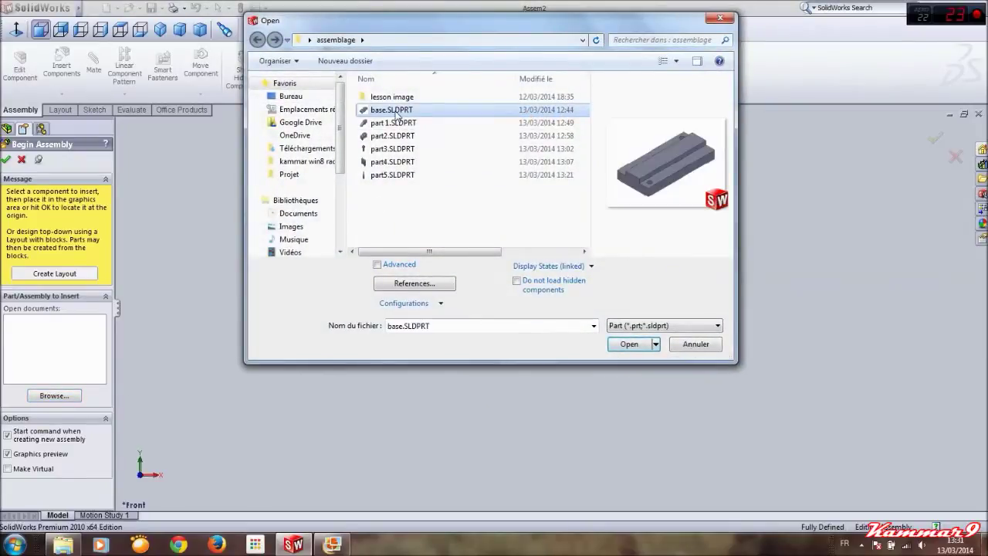
pyautogui.click(627, 344)
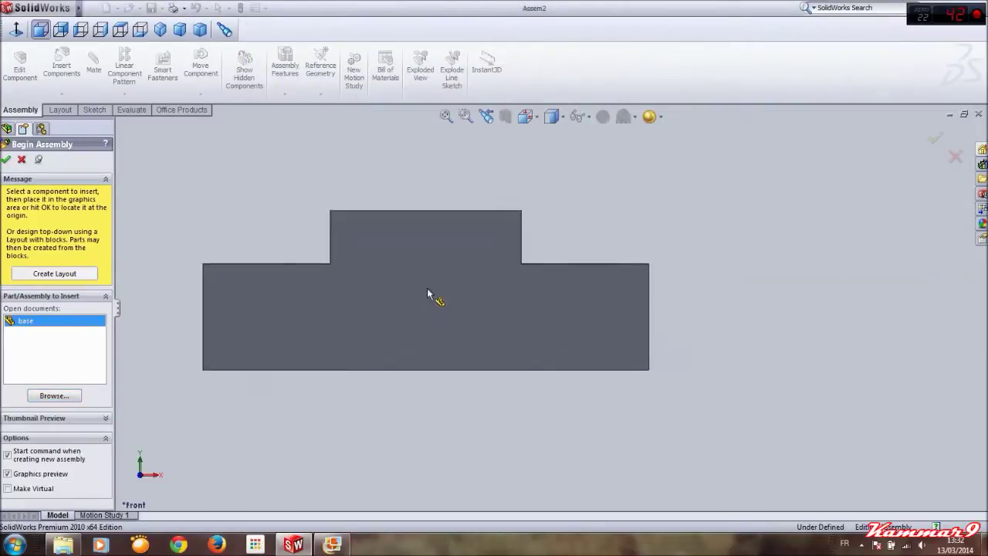
pyautogui.click(640, 252)
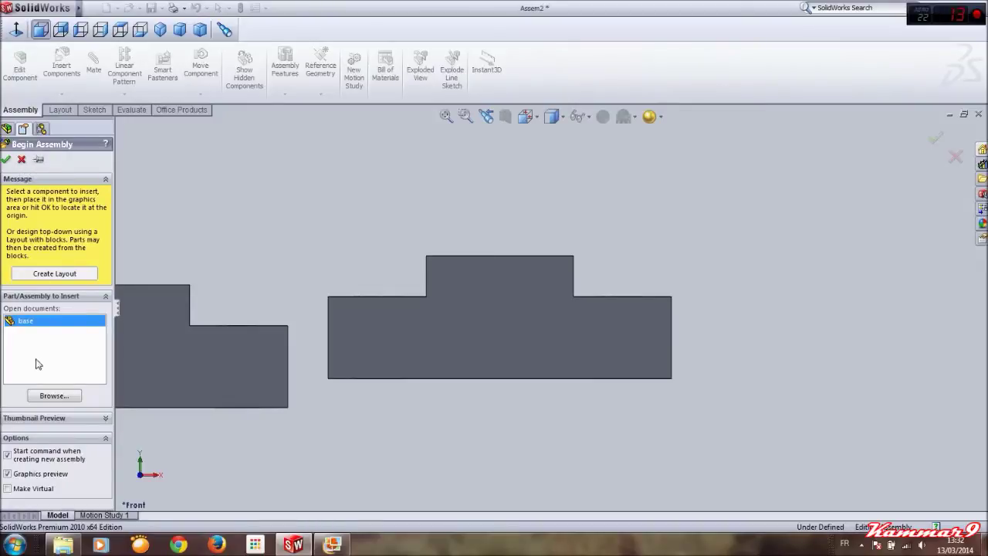
pyautogui.click(56, 399)
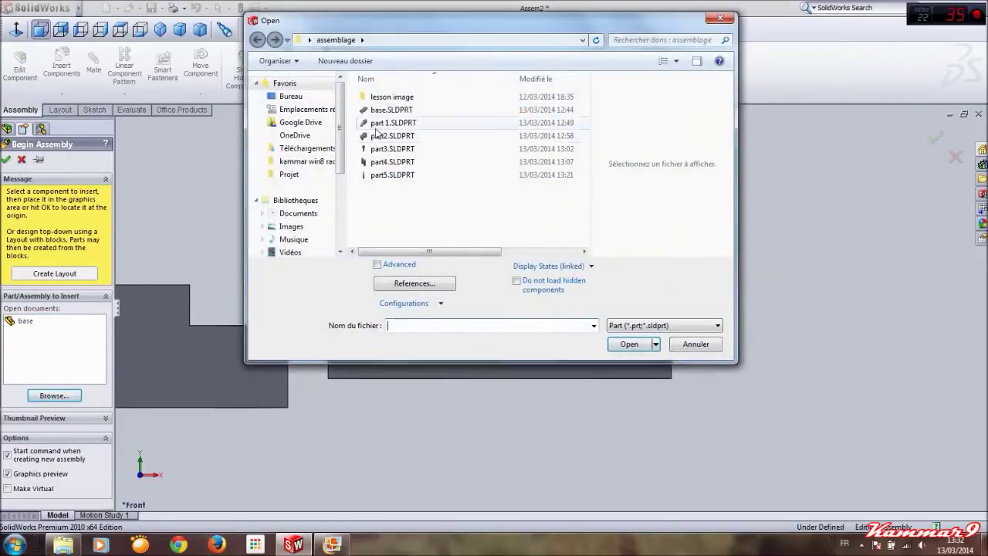
# Insert part 1.SLDPRT right of the base and show both parts isometric, zoomed to fit
pyautogui.click(383, 124)
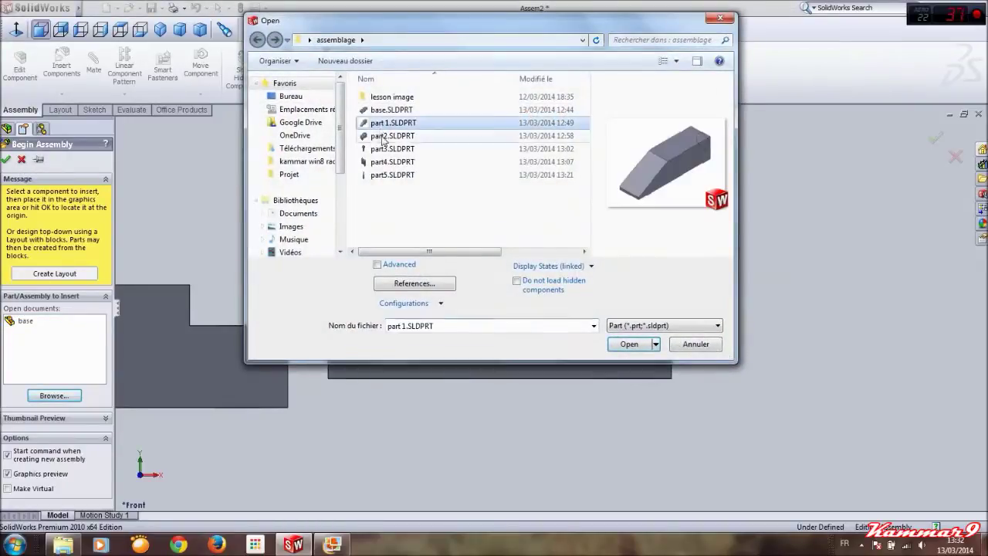
pyautogui.click(614, 343)
pyautogui.click(850, 201)
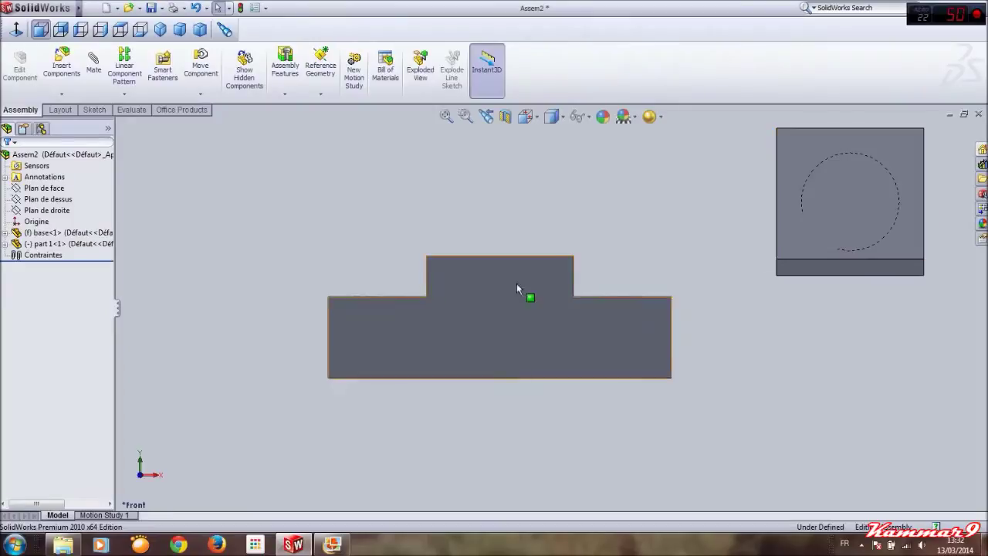
pyautogui.hotkey('ctrl', '7')
pyautogui.scroll(3, 540, 263)
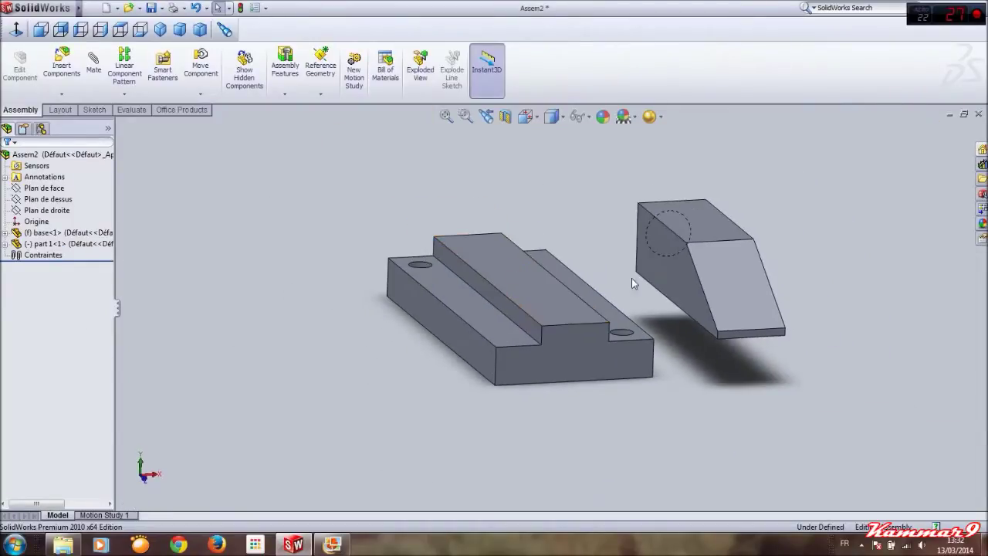
pyautogui.moveTo(658, 277); pyautogui.dragTo(660, 374, button='middle')
pyautogui.press('f')
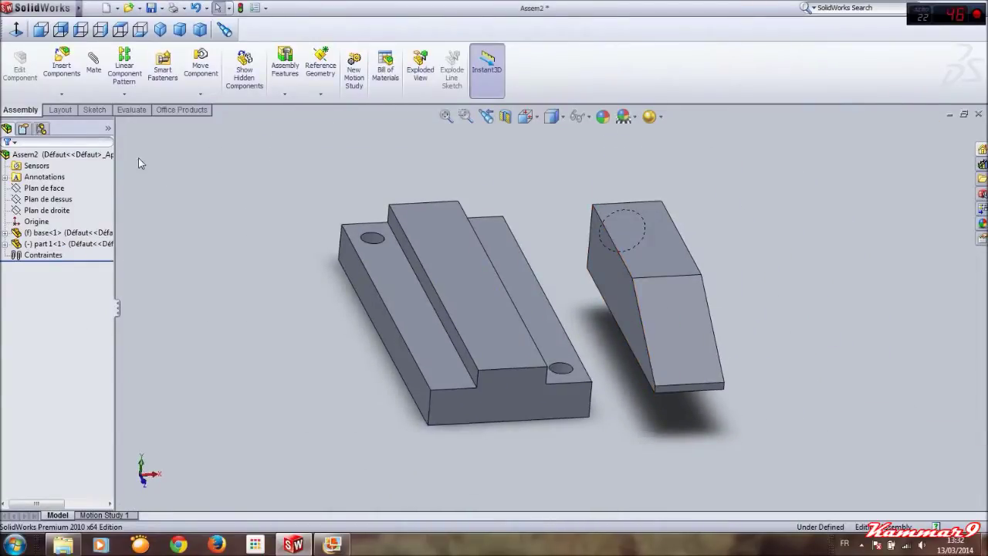
# Insert Component: load the part2 and part3 files from the assemblage folder
pyautogui.click(62, 74)
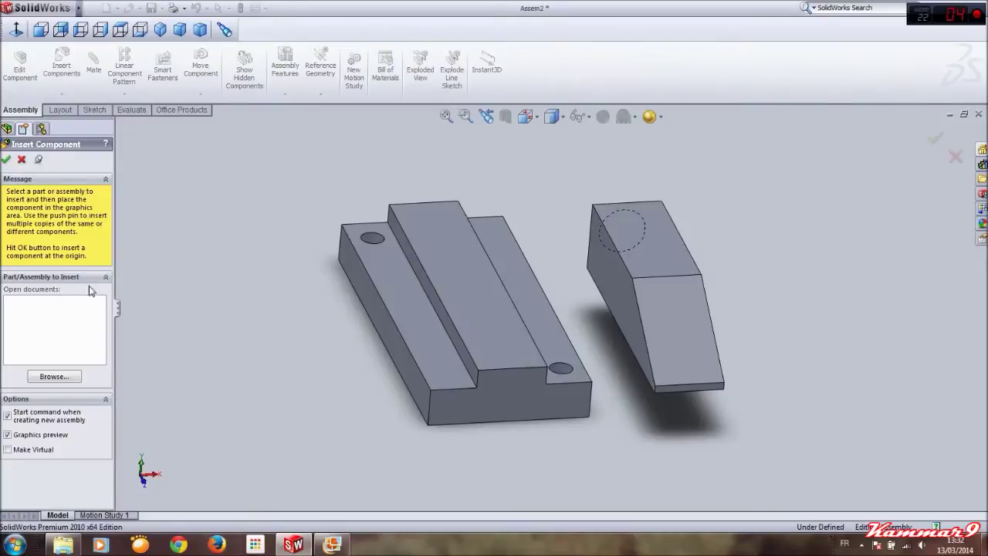
pyautogui.click(53, 376)
pyautogui.click(394, 136)
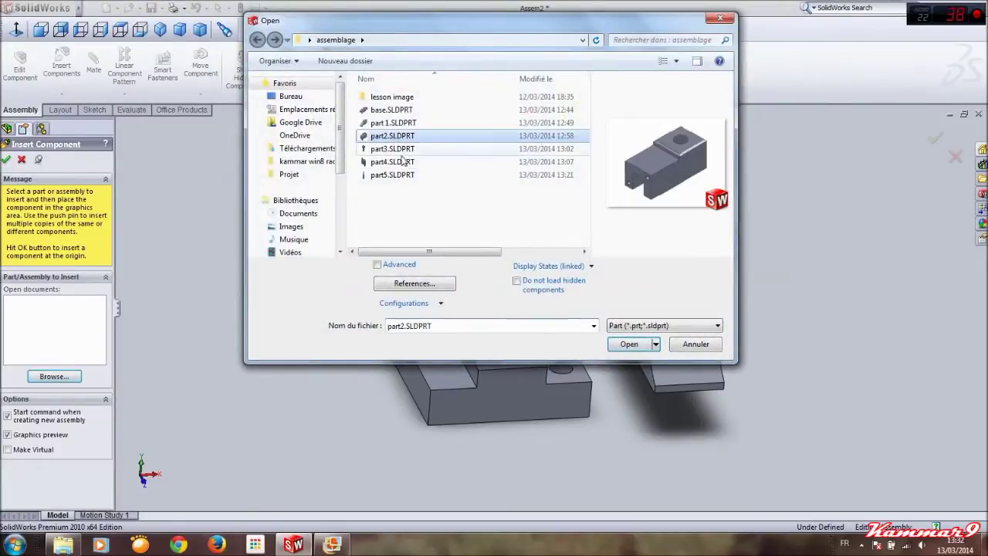
pyautogui.click(629, 345)
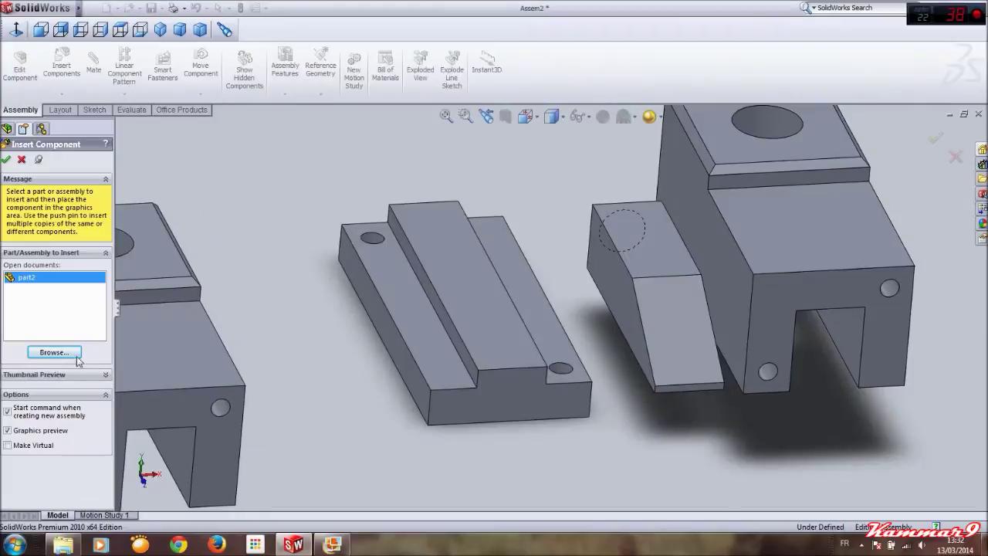
pyautogui.click(53, 354)
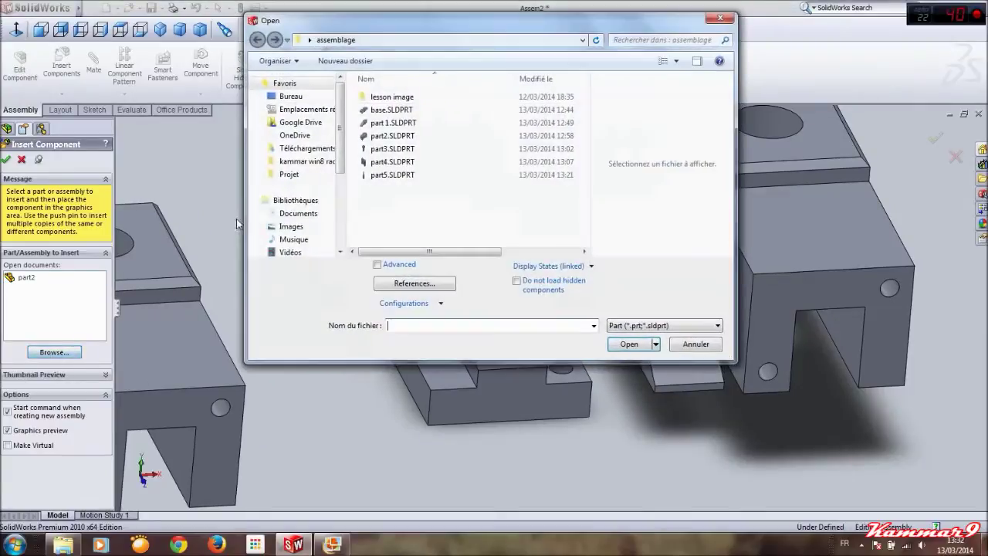
pyautogui.click(400, 150)
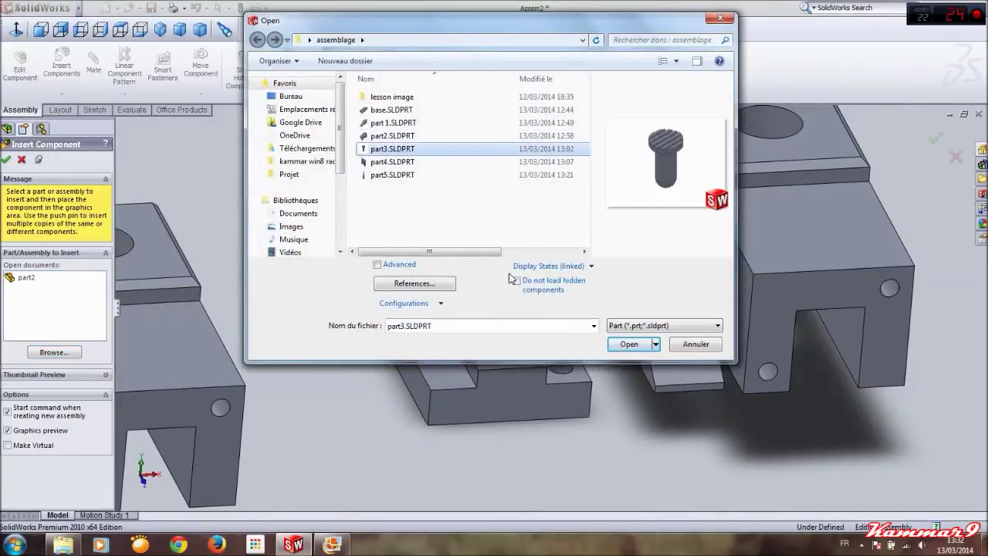
pyautogui.click(628, 344)
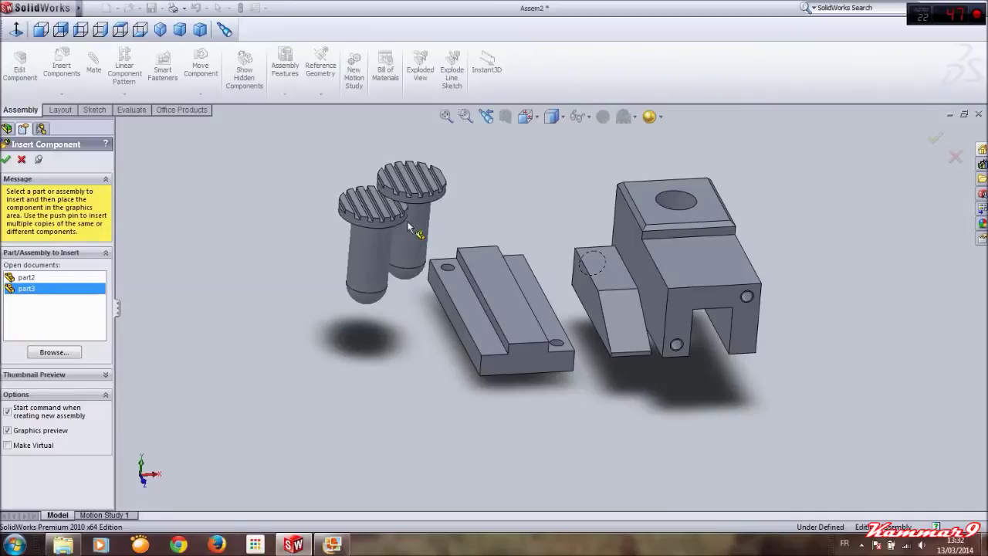
# Add the slotted plate part4 and knurled screw part5.SLDPRT to the assembly
pyautogui.click(54, 352)
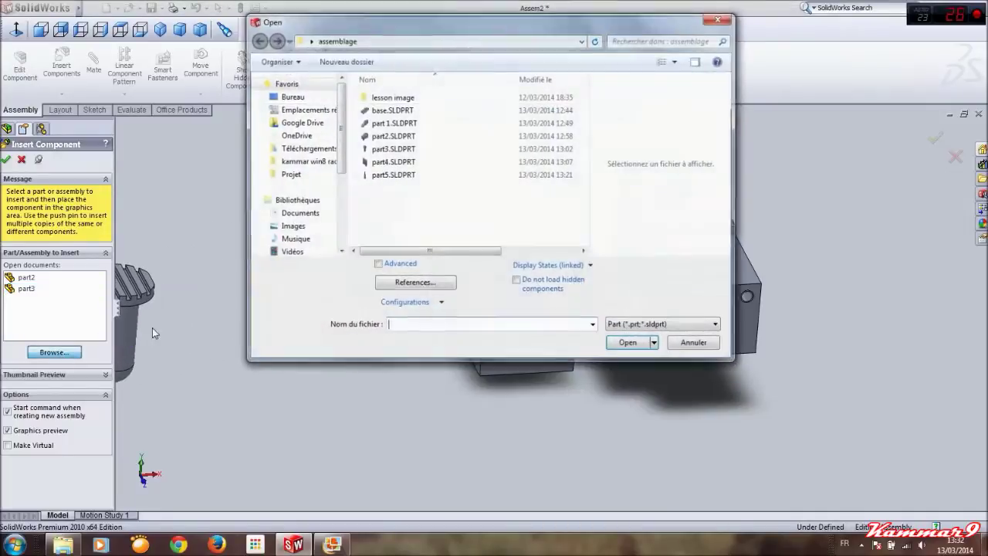
pyautogui.click(415, 162)
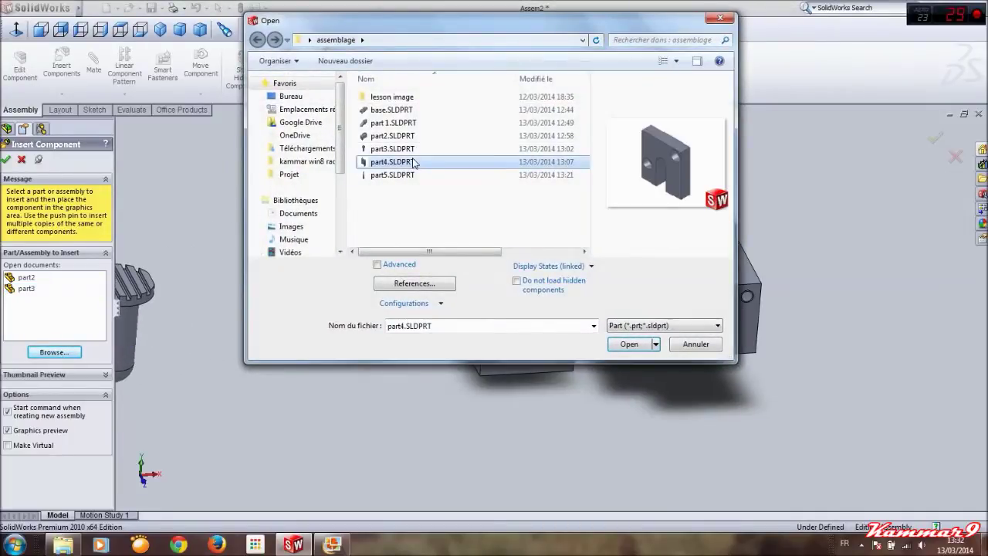
pyautogui.click(622, 343)
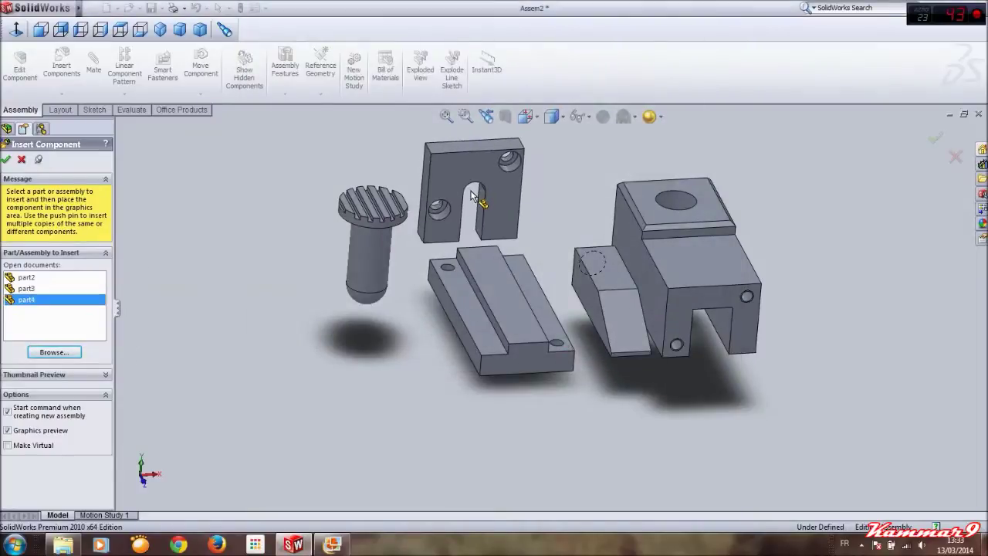
pyautogui.click(71, 352)
pyautogui.click(392, 174)
pyautogui.click(627, 346)
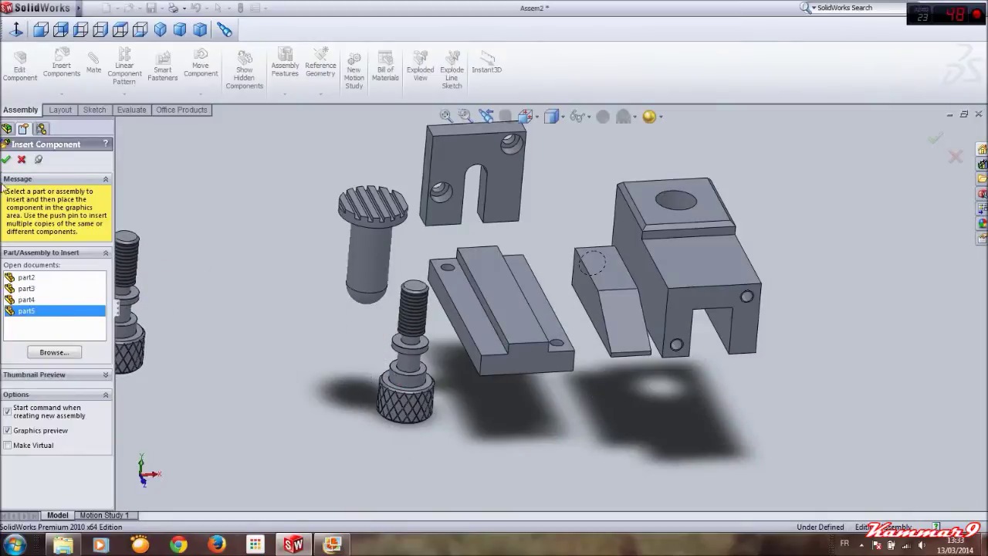
pyautogui.click(41, 279)
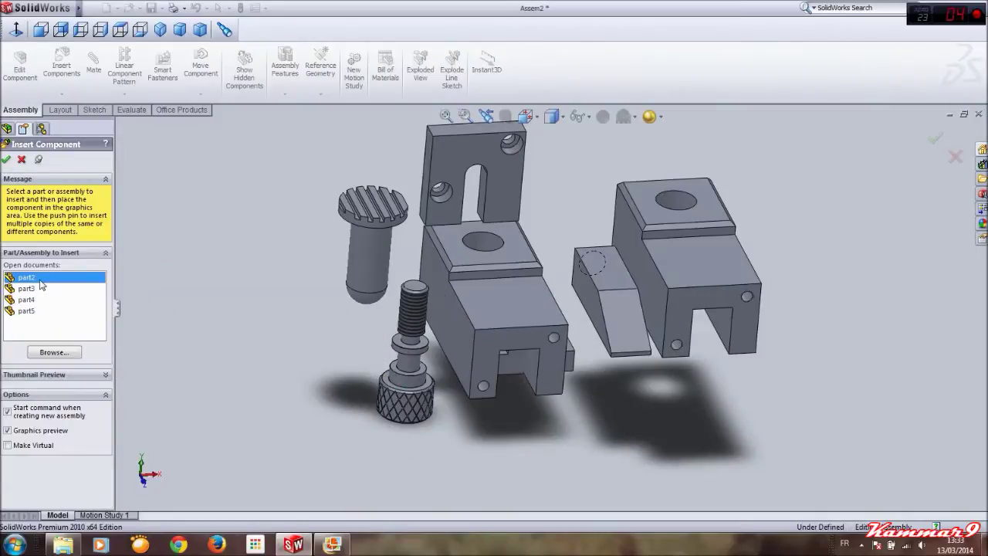
# Close Insert Component and set the base part to Float
pyautogui.click(20, 160)
pyautogui.moveTo(412, 361); pyautogui.dragTo(529, 323, button='middle')
pyautogui.moveTo(529, 324); pyautogui.dragTo(519, 313)
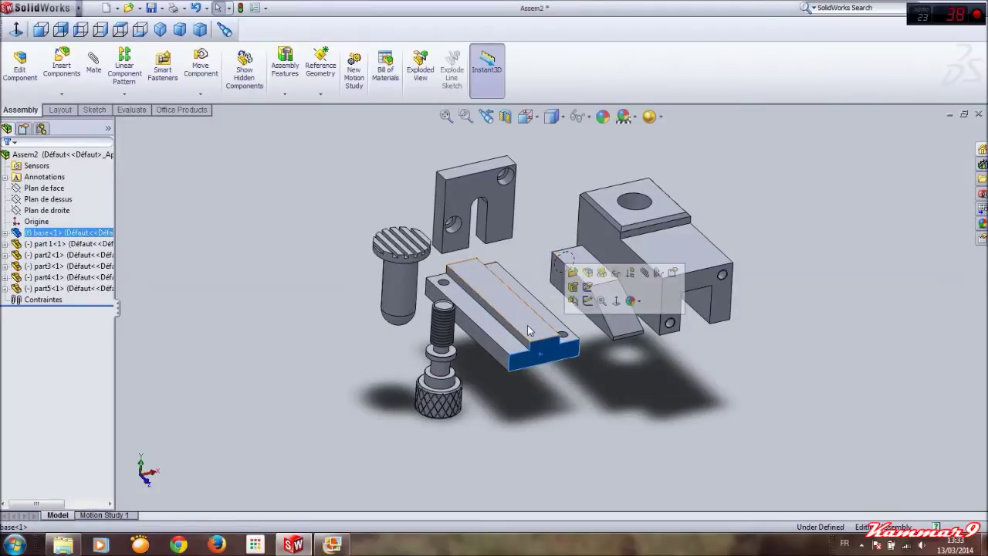
pyautogui.rightClick(535, 332)
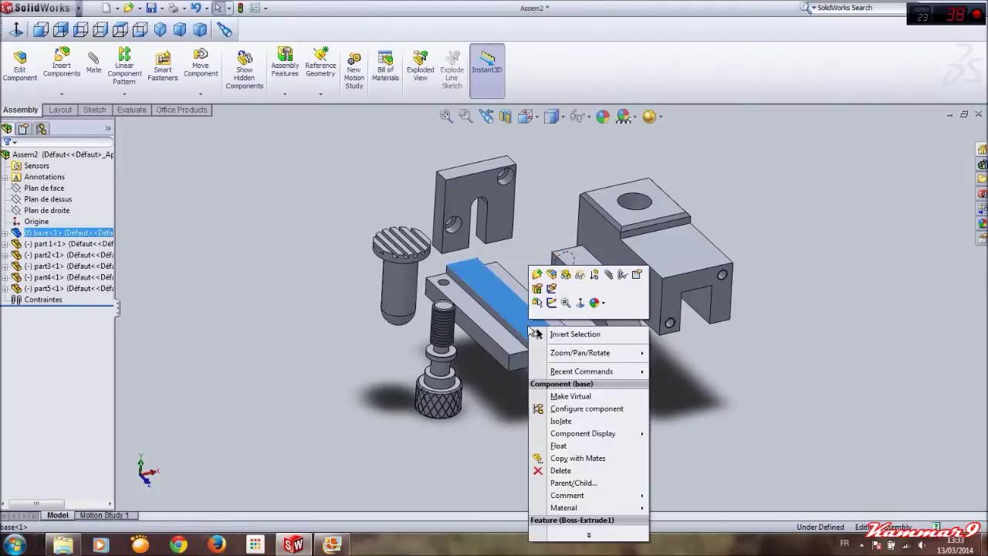
pyautogui.click(558, 446)
# Drag the base, body block, wedge and slotted plate apart so each stands clear
pyautogui.moveTo(500, 340); pyautogui.dragTo(505, 332)
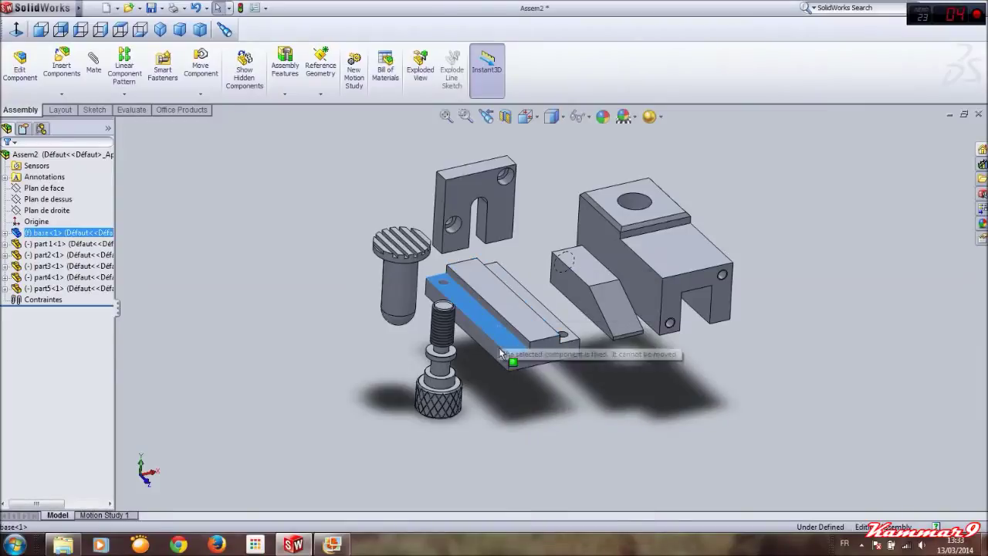
pyautogui.moveTo(691, 276); pyautogui.dragTo(720, 278)
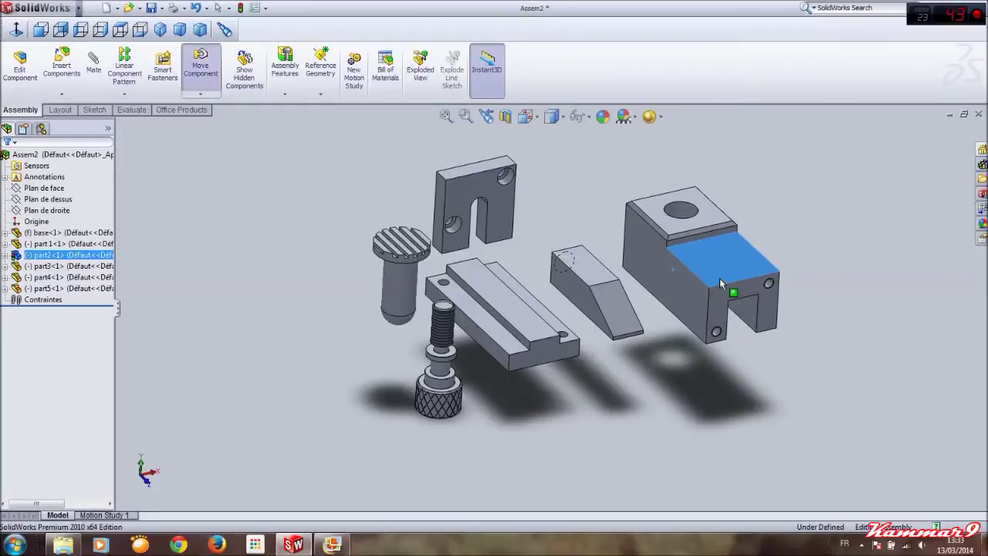
pyautogui.click(622, 300)
pyautogui.moveTo(575, 253); pyautogui.dragTo(550, 210)
pyautogui.moveTo(494, 231); pyautogui.dragTo(463, 220)
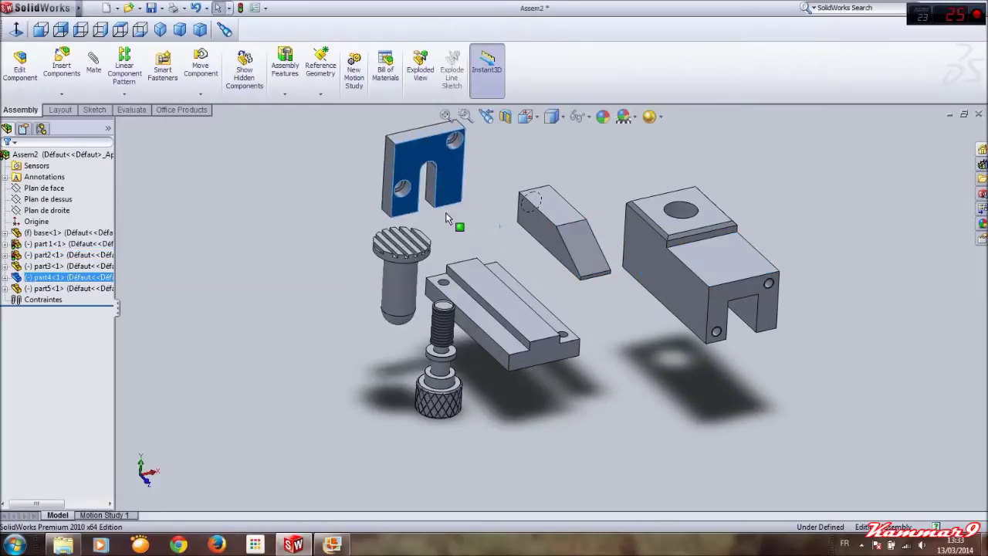
pyautogui.click(529, 330)
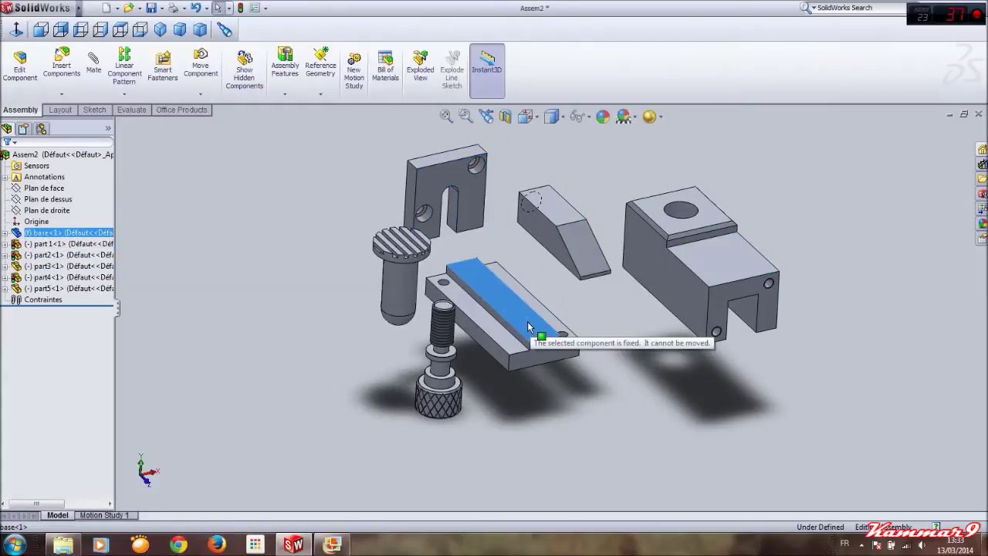
pyautogui.press('Escape')
# Reposition and turn the base, then set it back to Fix
pyautogui.rightClick(529, 322)
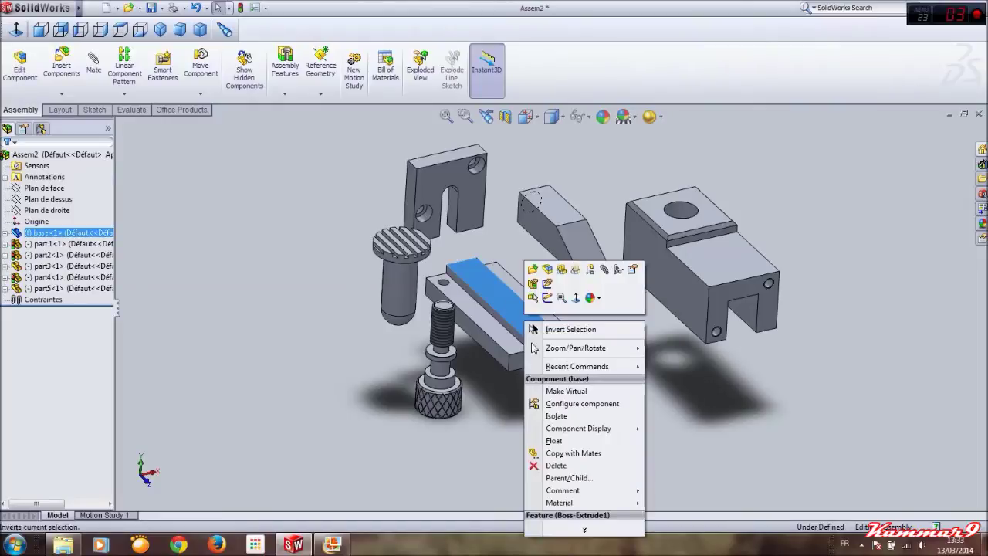
pyautogui.click(564, 441)
pyautogui.moveTo(530, 368); pyautogui.dragTo(535, 328, button='right')
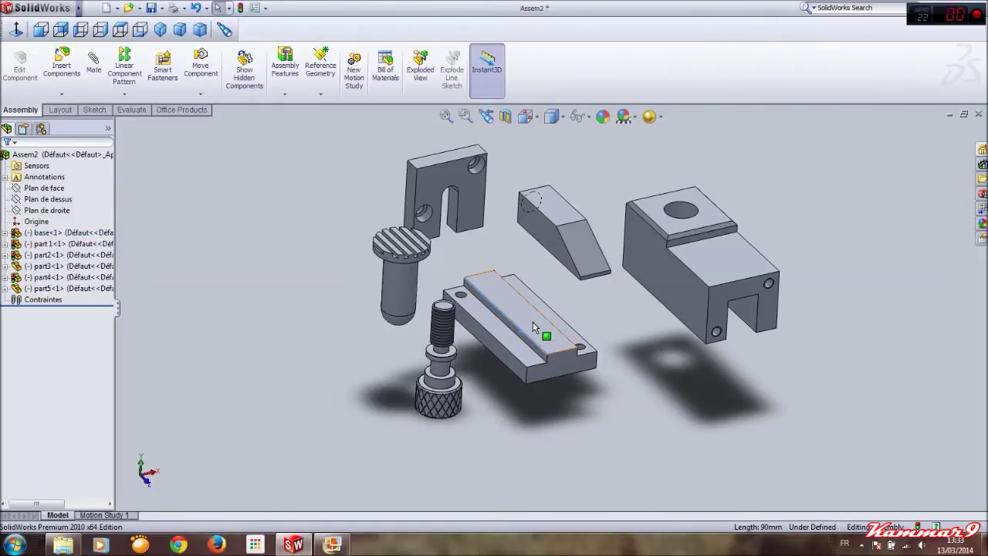
pyautogui.rightClick(533, 322)
pyautogui.click(559, 444)
# Select the wedge's sloped face and start the Mate command
pyautogui.click(581, 260)
pyautogui.scroll(-3, 623, 344)
pyautogui.scroll(5, 610, 337)
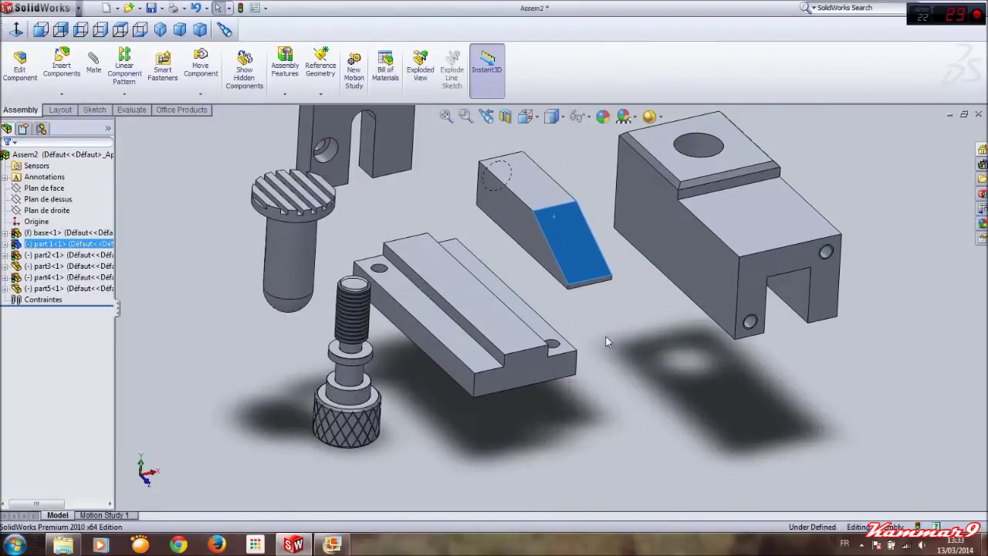
pyautogui.scroll(-5, 538, 329)
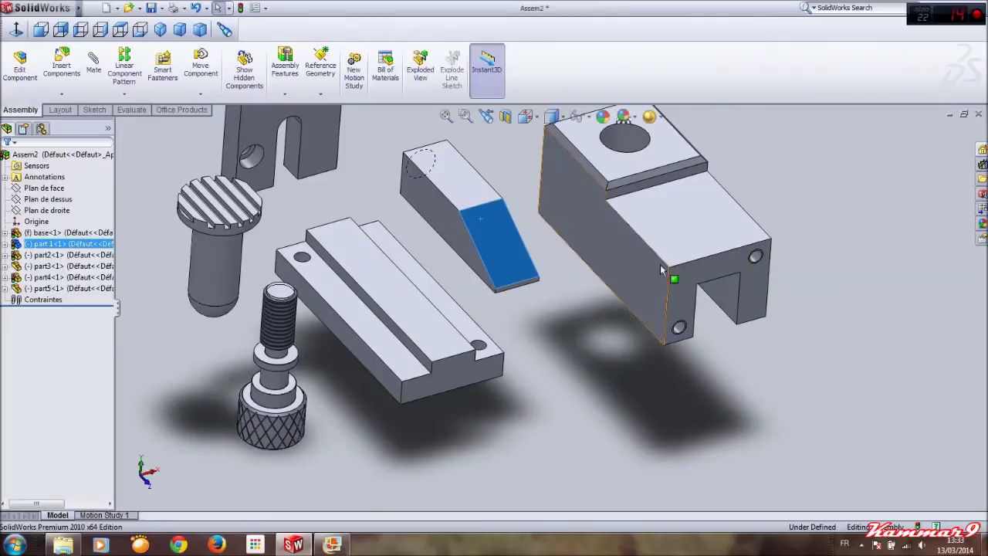
pyautogui.scroll(4, 601, 325)
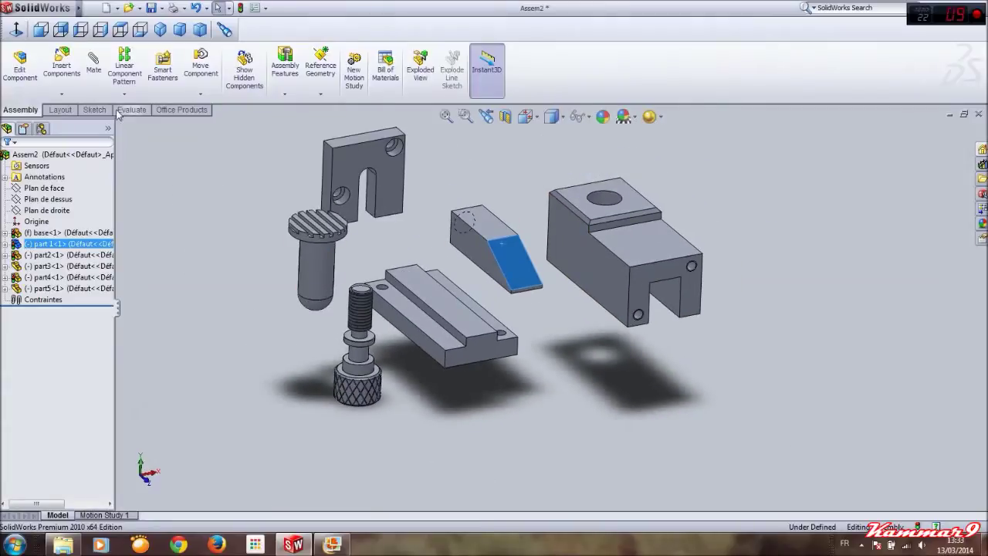
pyautogui.click(94, 64)
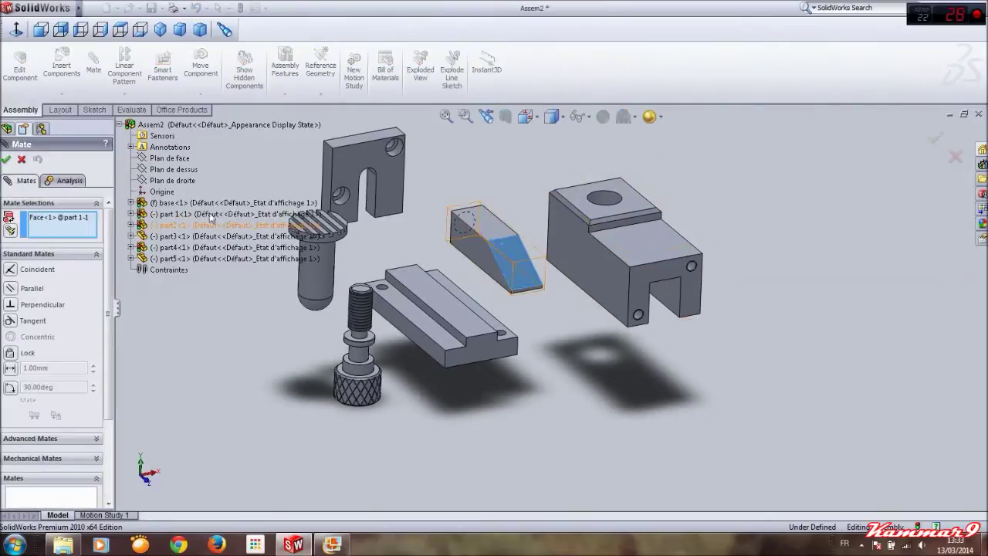
# Clear the preselected wedge face and mate a base face Coincident with the block's underside
pyautogui.rightClick(64, 225)
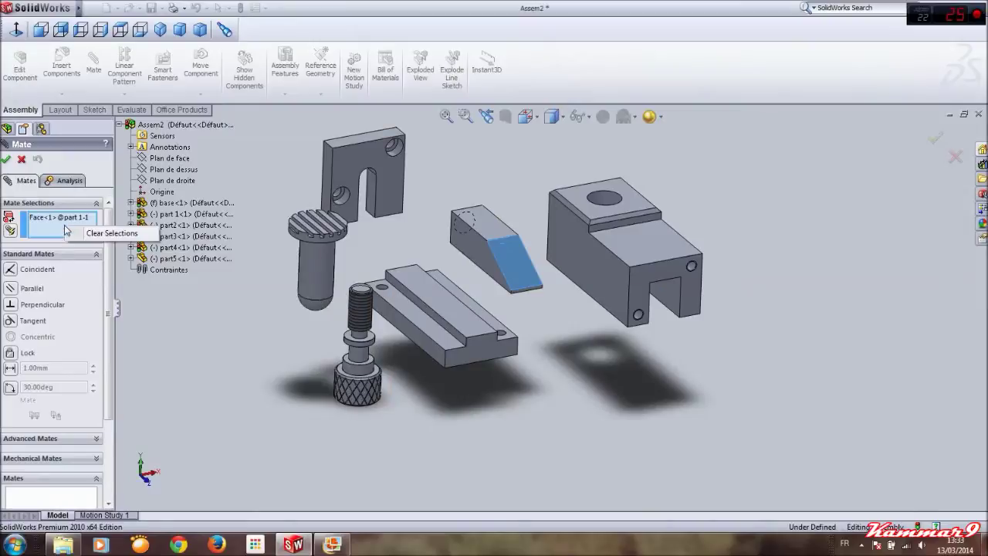
pyautogui.click(101, 234)
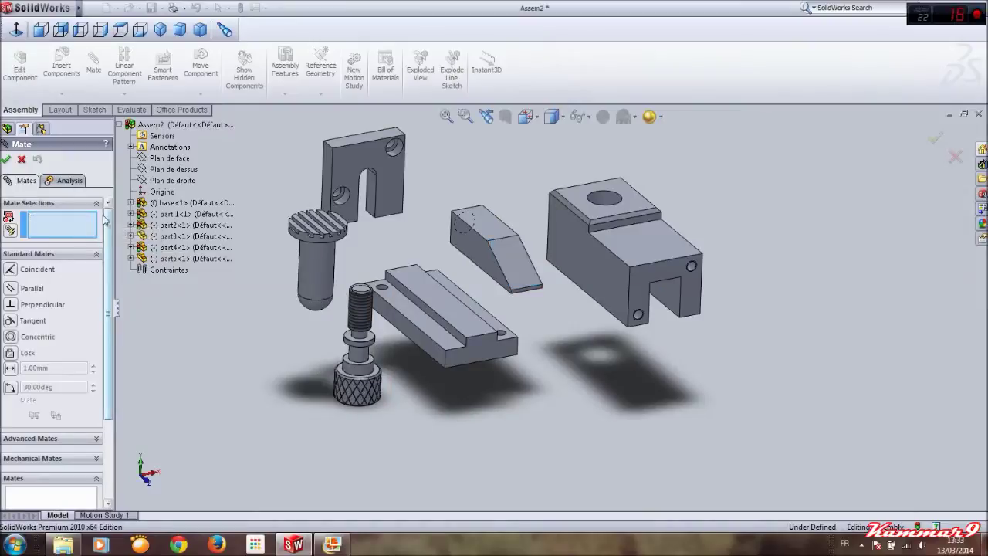
pyautogui.click(120, 124)
pyautogui.scroll(3, 573, 279)
pyautogui.scroll(-5, 548, 347)
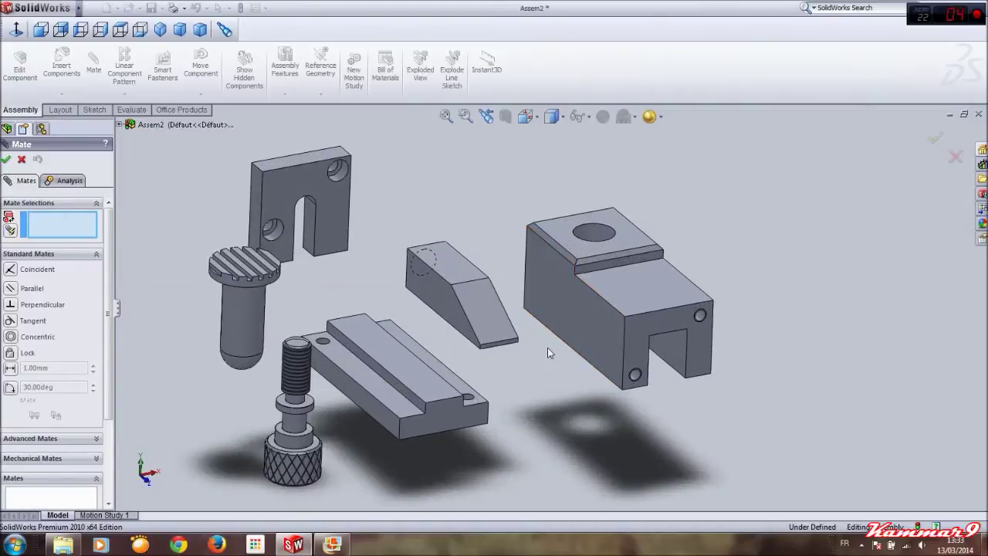
pyautogui.click(400, 402)
pyautogui.moveTo(559, 421); pyautogui.dragTo(561, 286, button='middle')
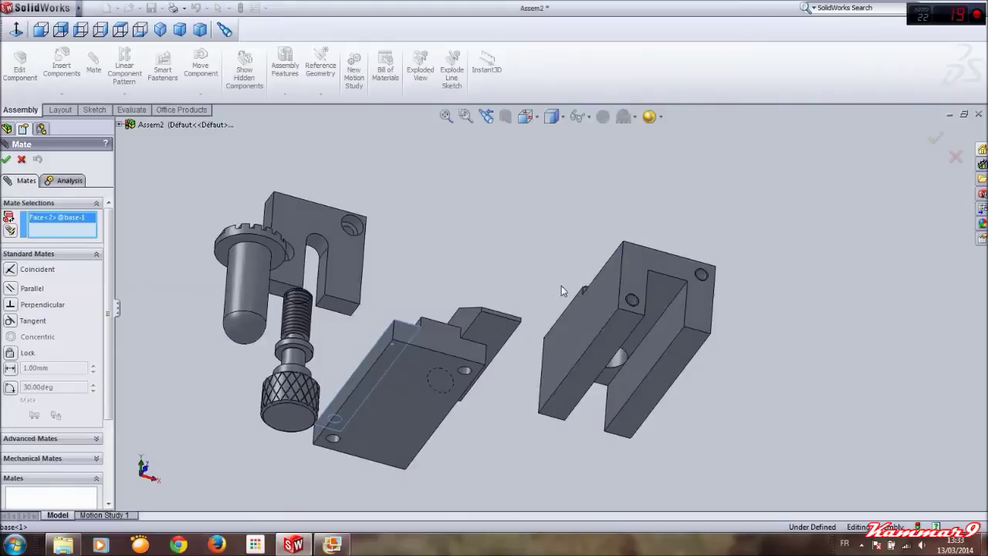
pyautogui.click(592, 352)
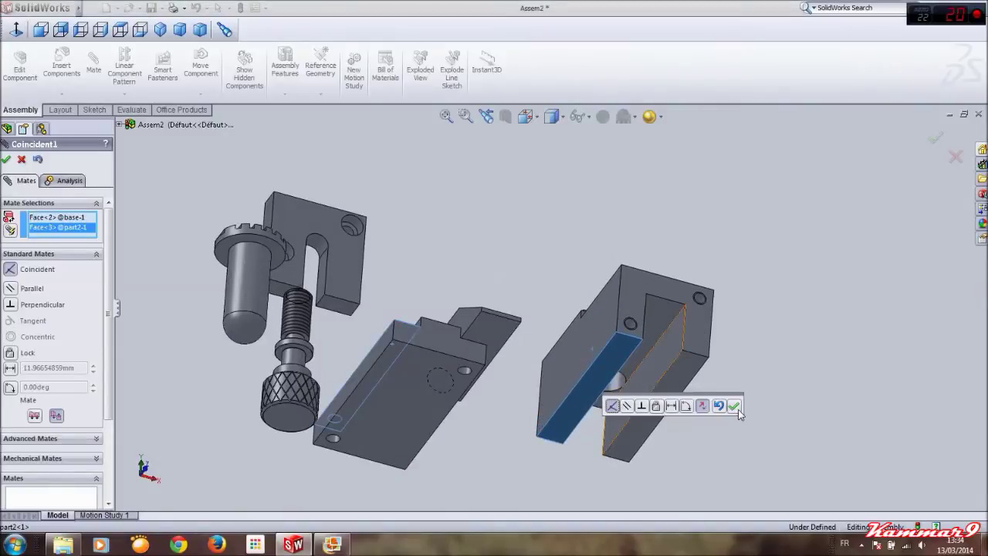
pyautogui.click(736, 409)
# Add two more Coincident mates between block and base faces, aligning their end faces
pyautogui.moveTo(679, 417); pyautogui.dragTo(537, 417, button='middle')
pyautogui.click(537, 416)
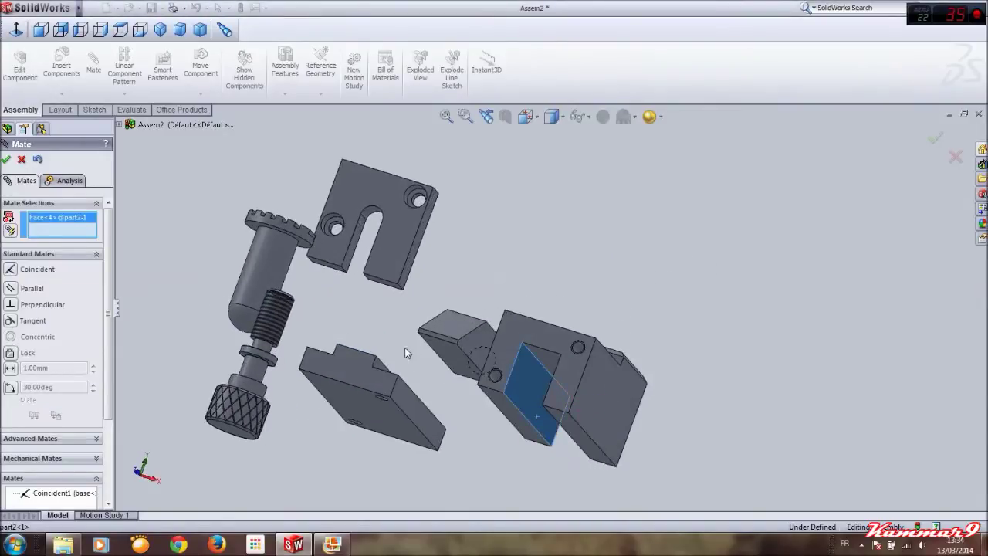
pyautogui.moveTo(407, 353); pyautogui.dragTo(370, 384, button='middle')
pyautogui.click(371, 382)
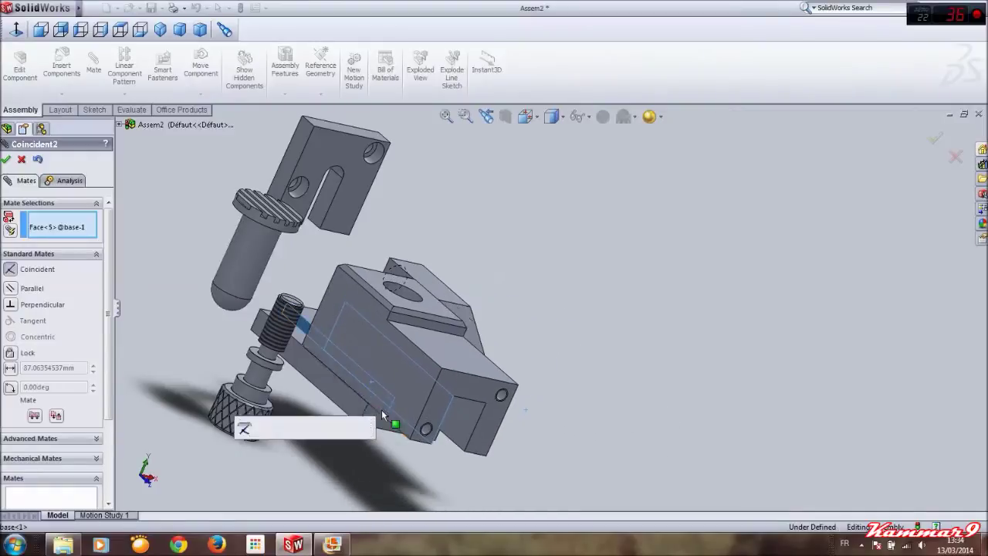
pyautogui.click(369, 430)
pyautogui.click(436, 409)
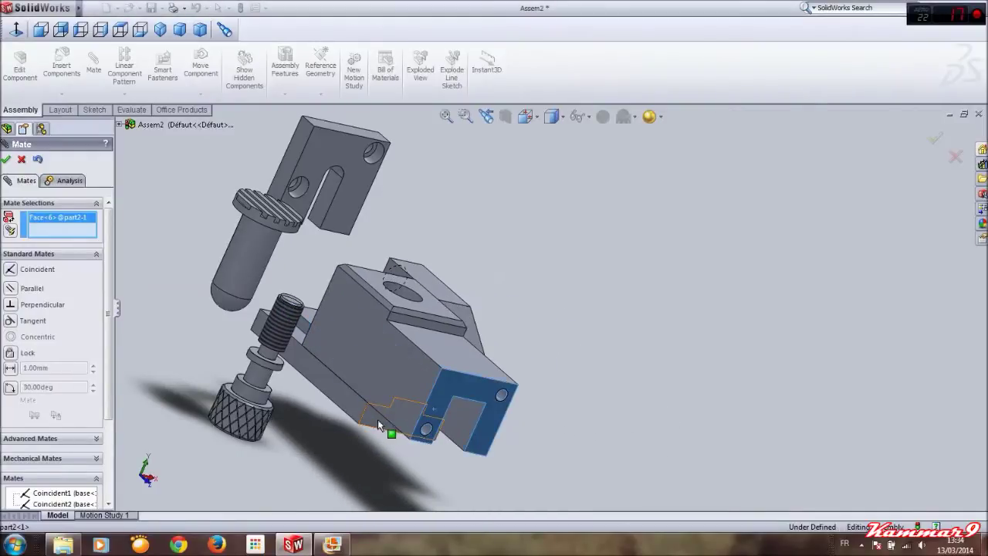
pyautogui.click(368, 422)
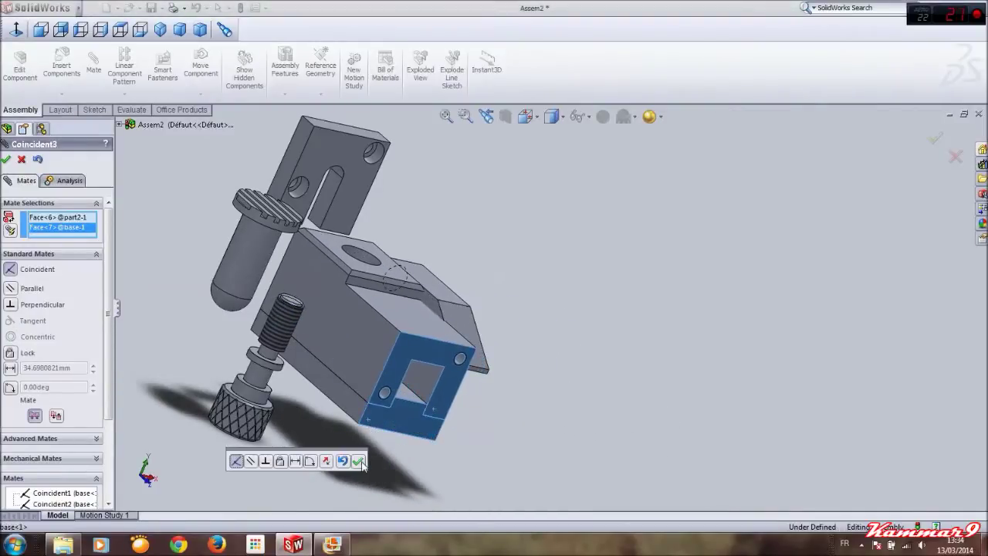
pyautogui.click(360, 461)
pyautogui.moveTo(406, 340); pyautogui.dragTo(423, 329, button='middle')
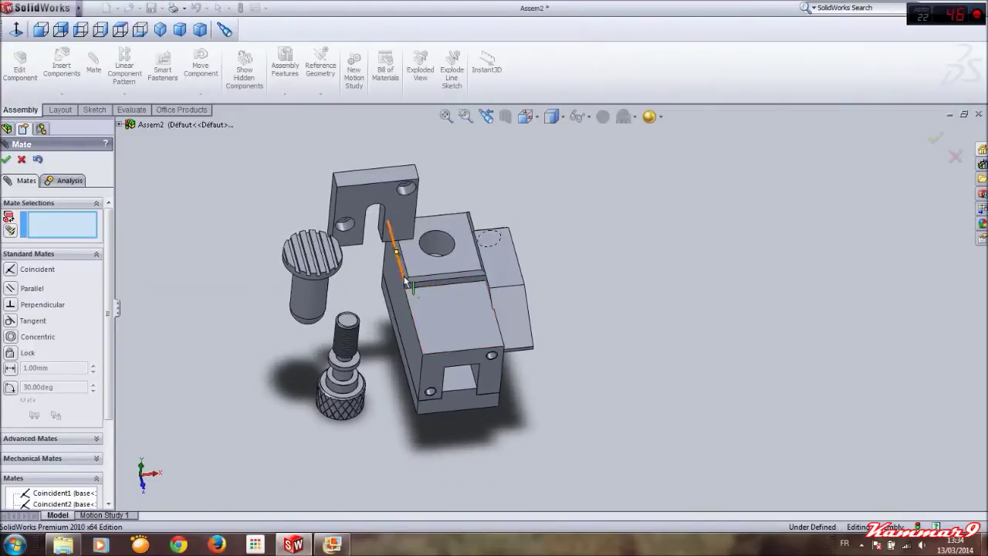
# Mate the slotted plate's face Coincident to the block's front face
pyautogui.scroll(-3, 403, 254)
pyautogui.moveTo(359, 185); pyautogui.dragTo(444, 257, button='middle')
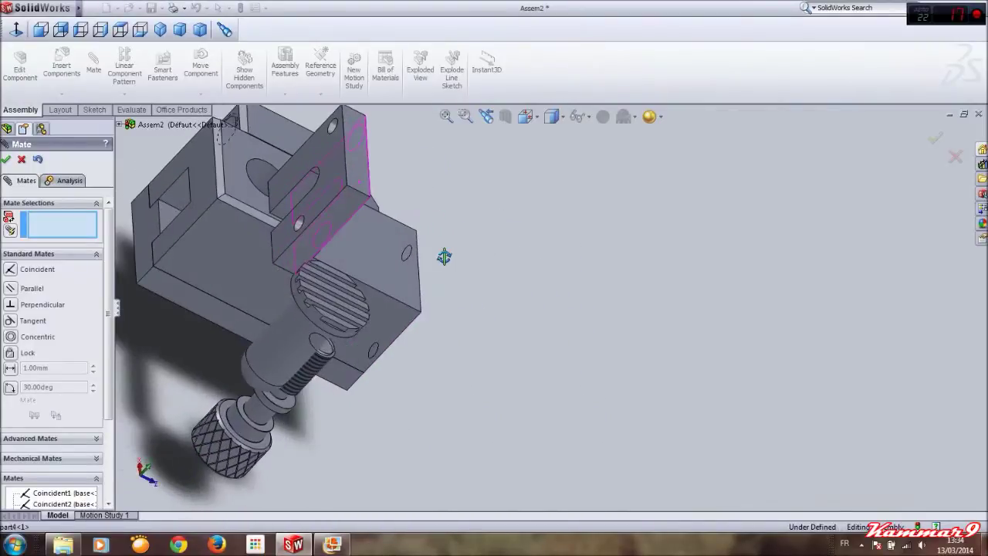
pyautogui.click(339, 166)
pyautogui.moveTo(339, 165); pyautogui.dragTo(367, 226, button='middle')
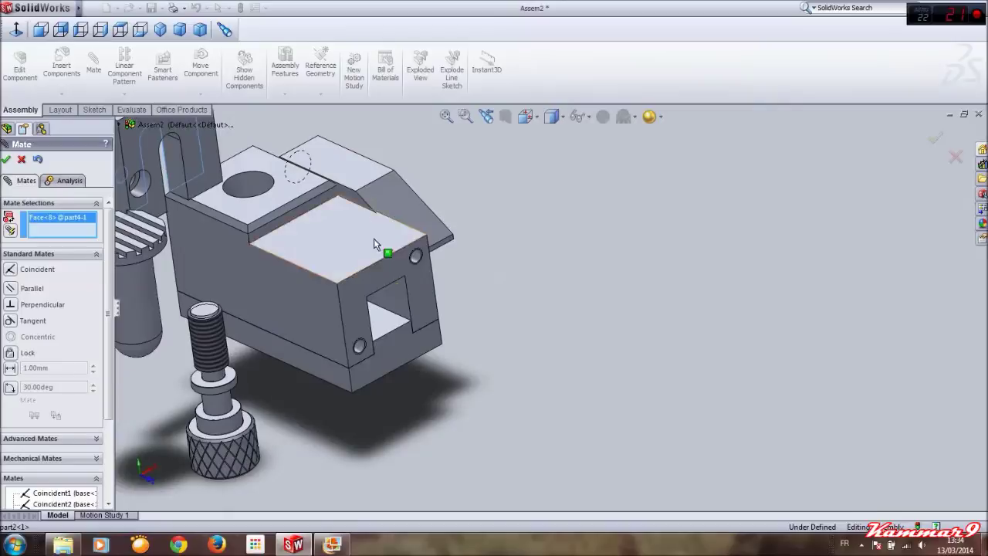
pyautogui.click(376, 280)
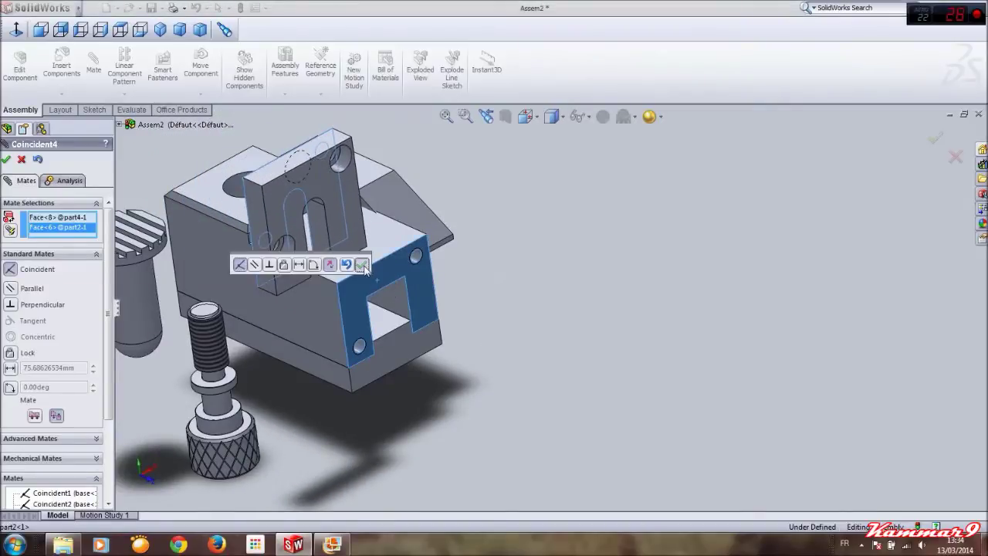
pyautogui.click(362, 265)
# Align the block hole and the end plate hole with a Concentric mate
pyautogui.scroll(-4, 326, 270)
pyautogui.click(308, 261)
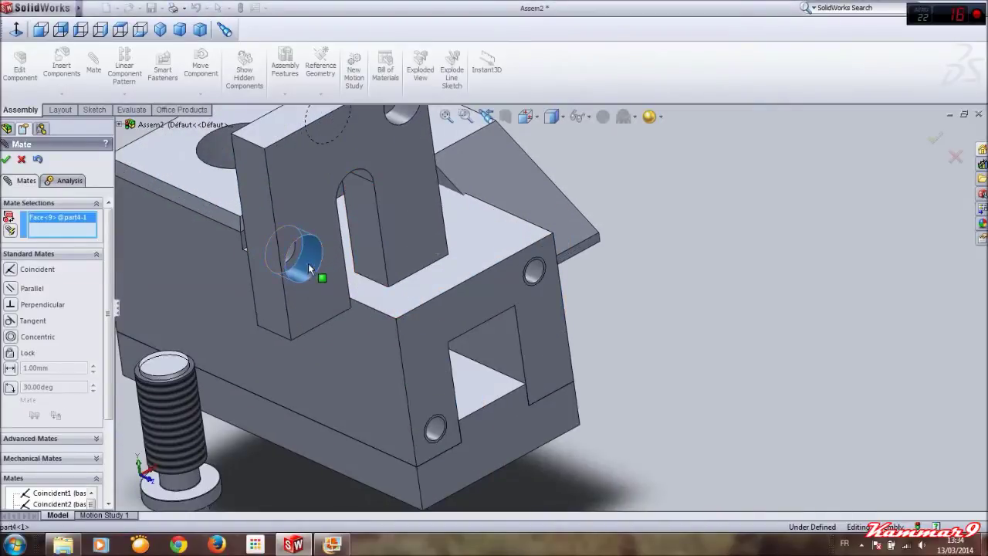
pyautogui.click(432, 434)
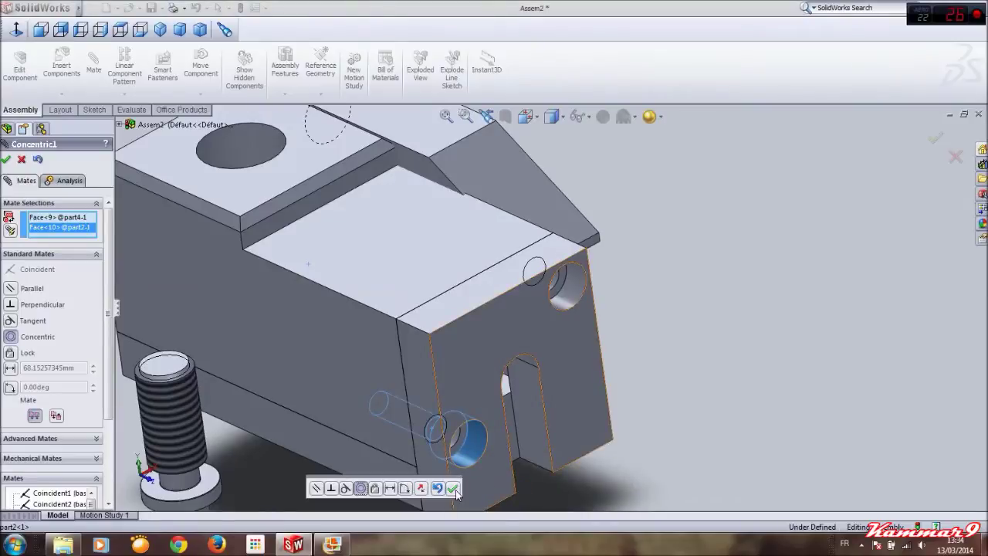
pyautogui.click(453, 488)
# Rotate the plate level and mate its top face flush with the block's top face
pyautogui.moveTo(553, 380); pyautogui.dragTo(498, 318)
pyautogui.click(486, 293)
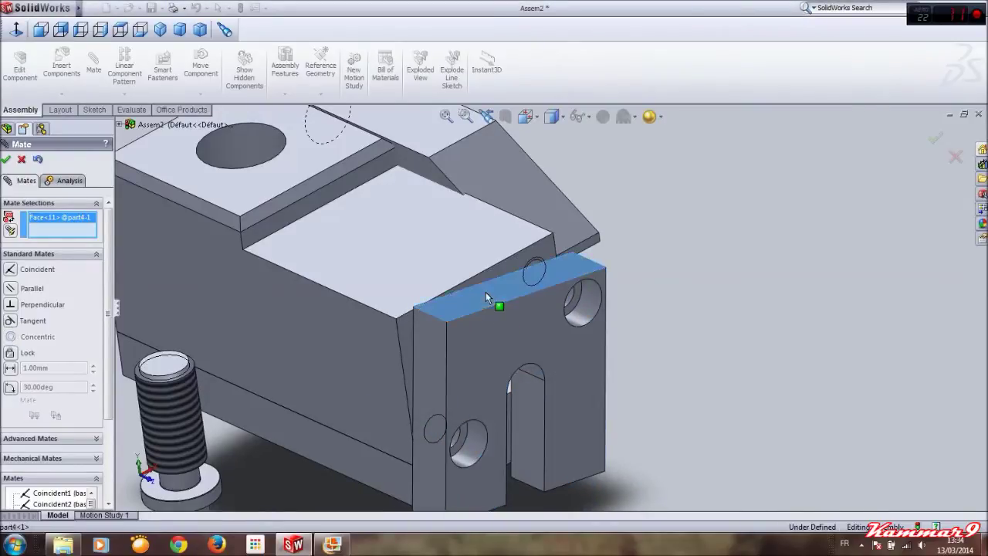
pyautogui.click(424, 272)
pyautogui.click(419, 353)
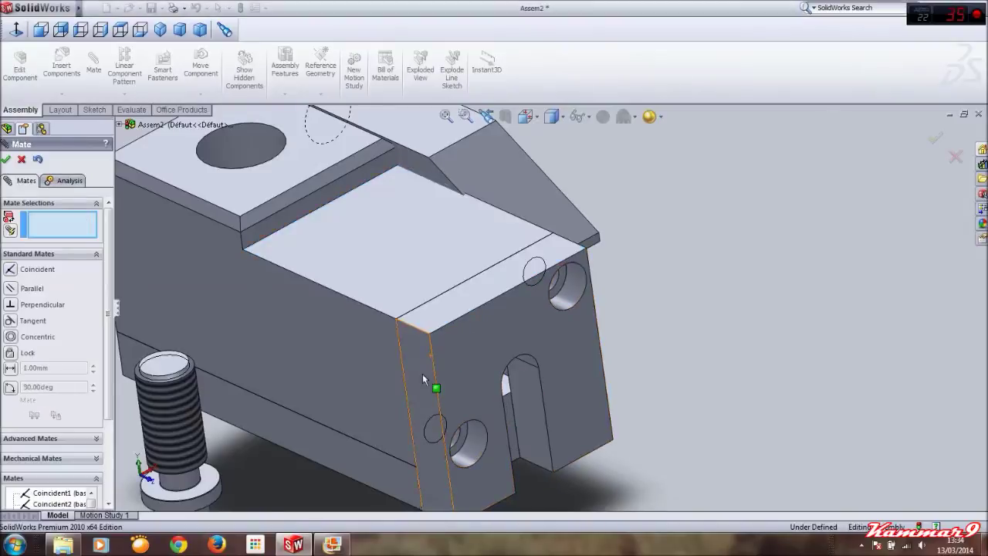
pyautogui.scroll(5, 422, 374)
pyautogui.click(251, 321)
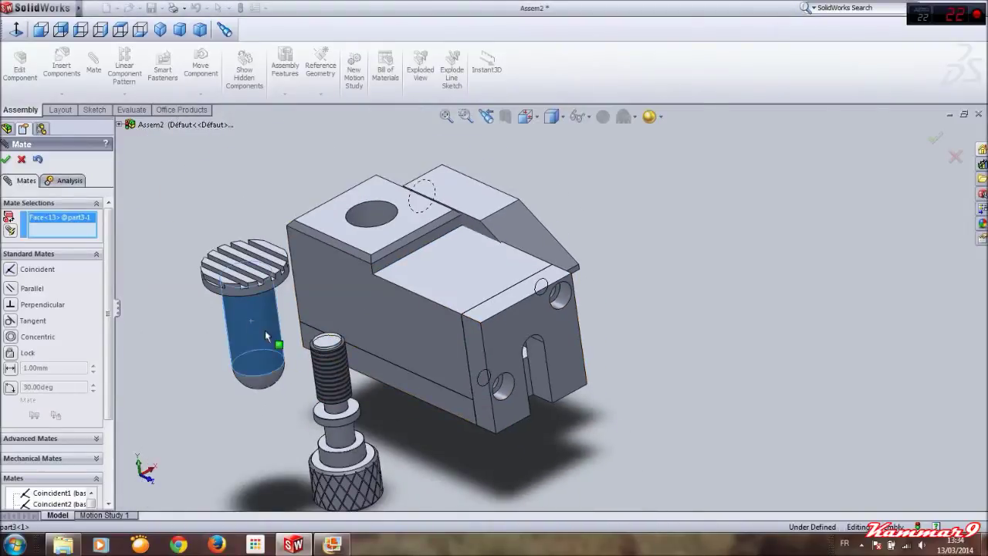
# Seat the grooved pin concentric in the block's top hole and move the wedge clear
pyautogui.click(361, 220)
pyautogui.press('Return')
pyautogui.moveTo(520, 257); pyautogui.dragTo(717, 257)
pyautogui.scroll(-3, 391, 450)
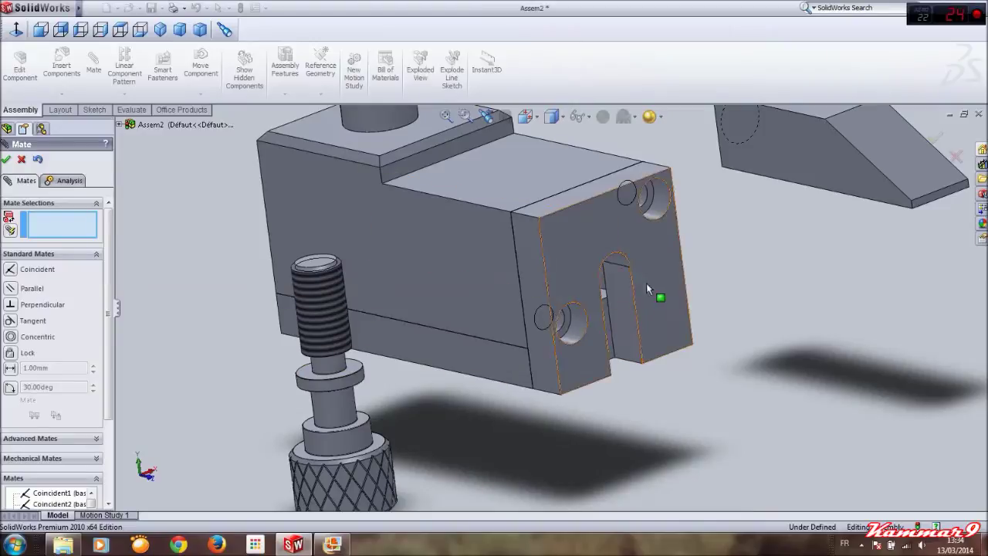
# Mate the knurled screw's shaft Concentric with the end plate hole
pyautogui.click(339, 409)
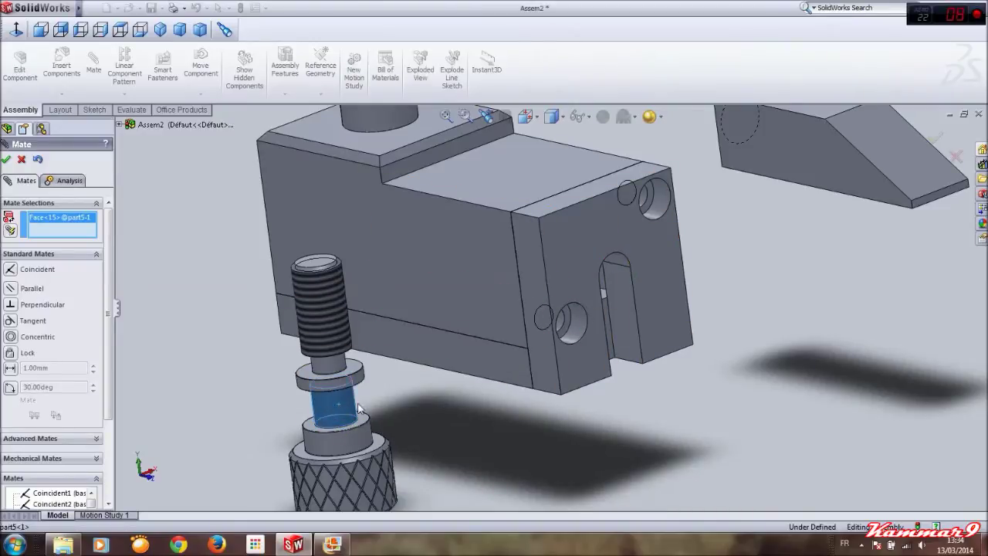
pyautogui.scroll(-3, 572, 315)
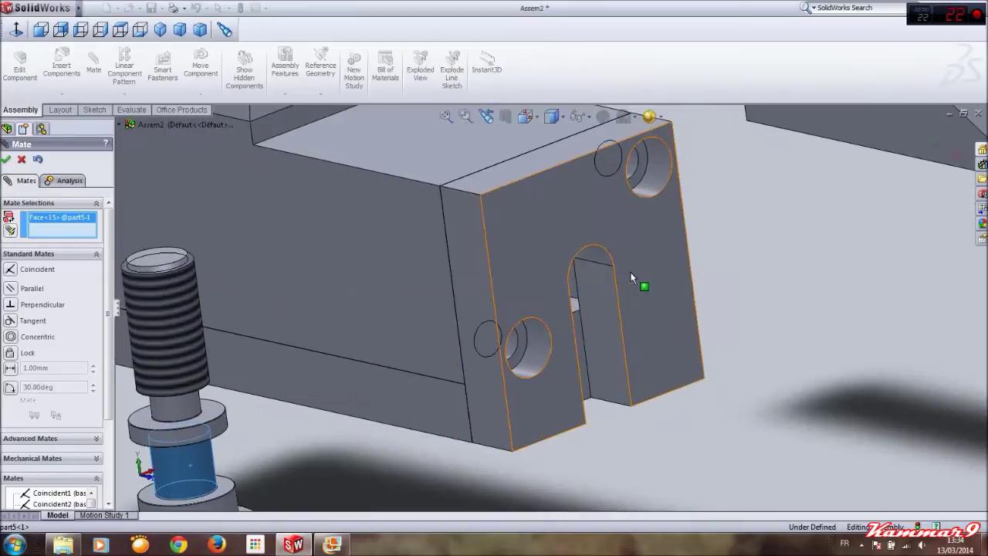
pyautogui.click(596, 254)
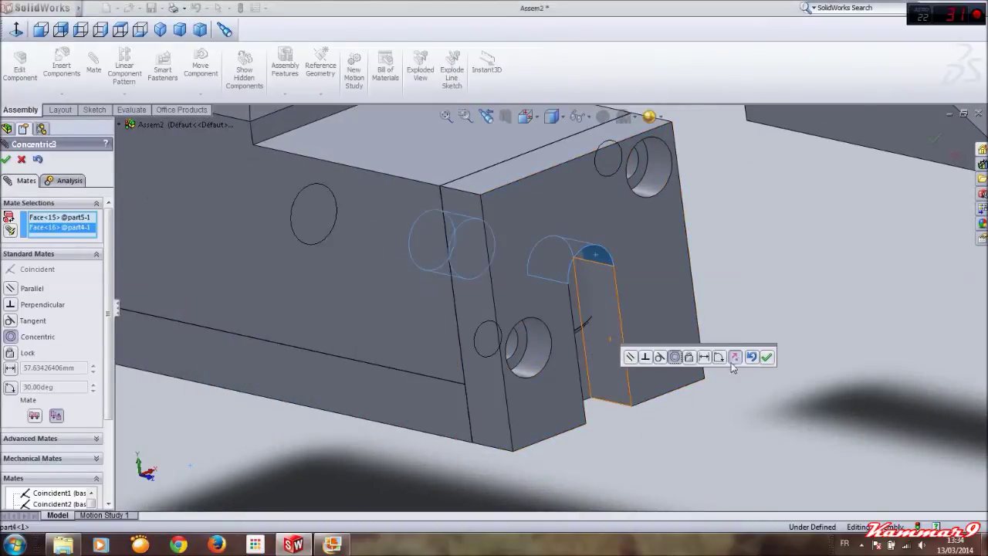
pyautogui.click(765, 356)
# Mate the screw's shoulder Coincident with the end plate's outer face
pyautogui.moveTo(693, 365); pyautogui.dragTo(552, 295, button='middle')
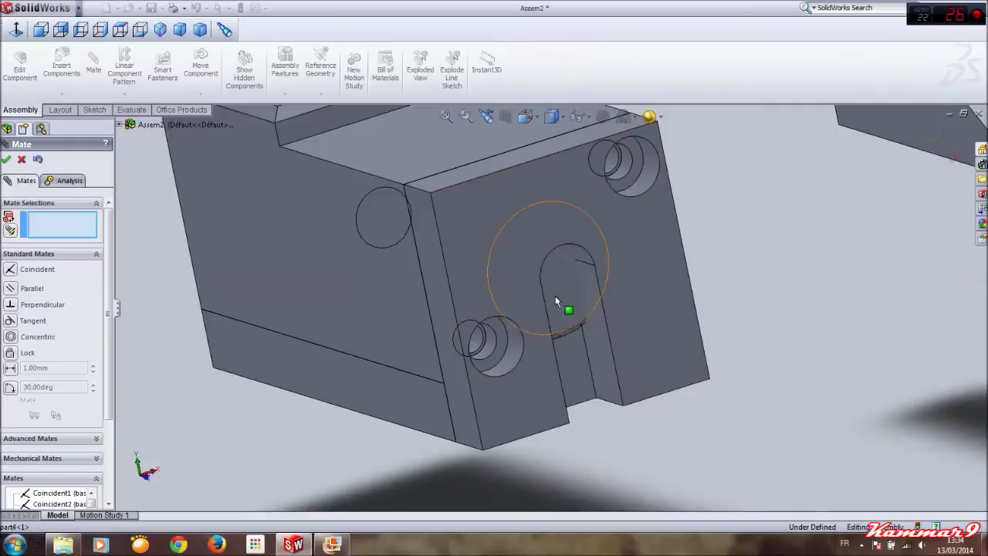
pyautogui.moveTo(552, 295); pyautogui.dragTo(705, 361)
pyautogui.moveTo(706, 362); pyautogui.dragTo(695, 367, button='middle')
pyautogui.scroll(-6, 695, 368)
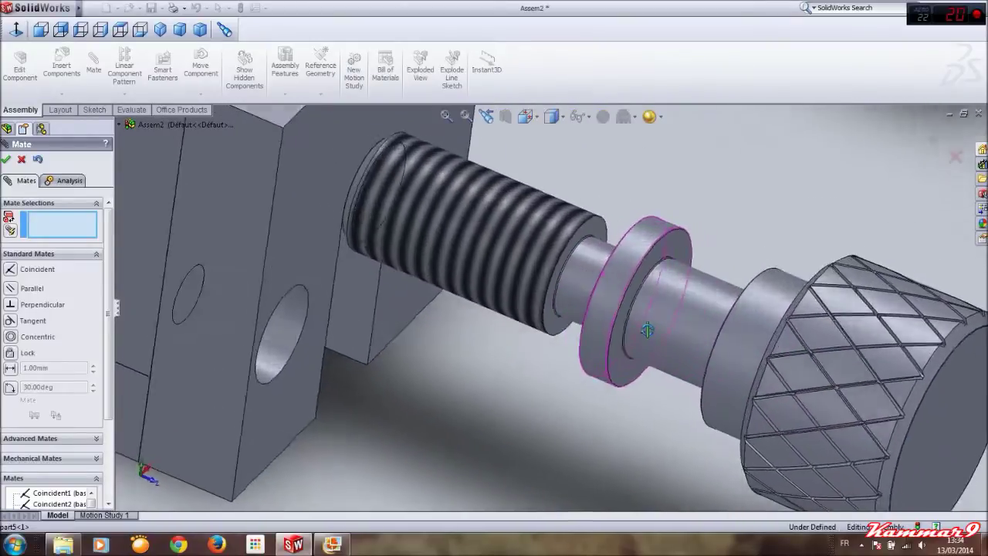
pyautogui.scroll(5, 406, 284)
pyautogui.moveTo(406, 284); pyautogui.dragTo(326, 239, button='middle')
pyautogui.click(353, 288)
pyautogui.moveTo(353, 288); pyautogui.dragTo(599, 338, button='middle')
pyautogui.click(599, 338)
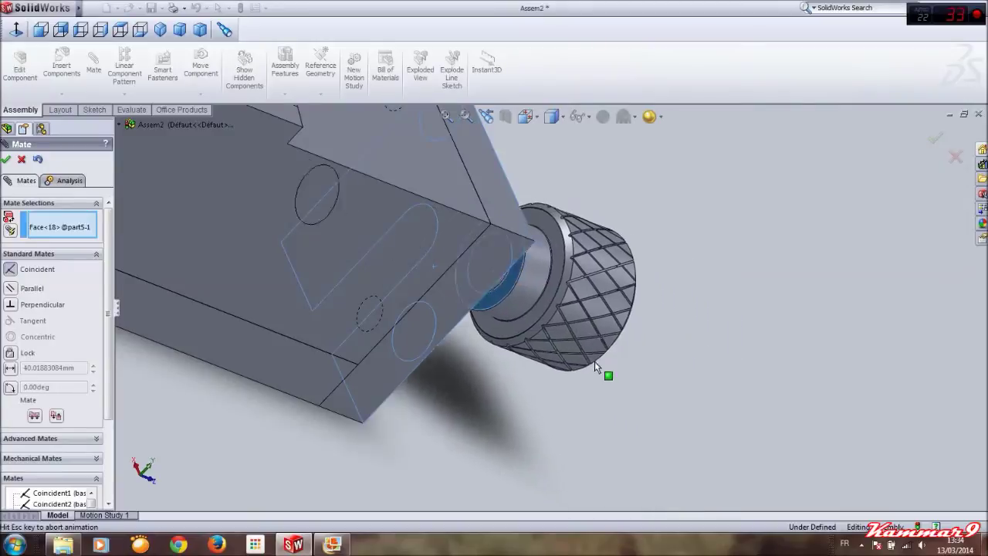
pyautogui.click(715, 398)
# Spin the knurled knob and view the block to check the screw turns
pyautogui.moveTo(626, 363); pyautogui.dragTo(533, 318, button='middle')
pyautogui.moveTo(557, 346); pyautogui.dragTo(557, 280)
pyautogui.scroll(5, 559, 307)
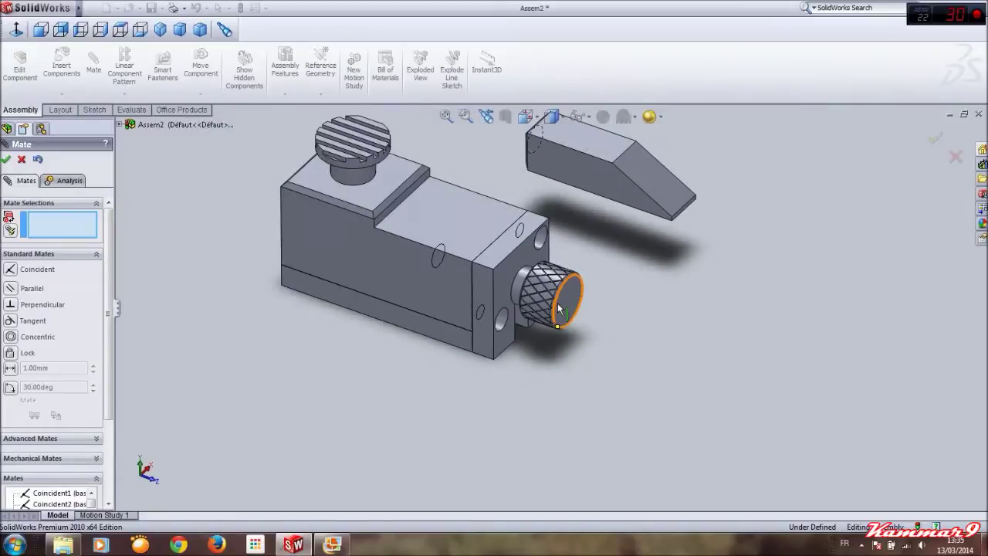
pyautogui.scroll(-1, 480, 231)
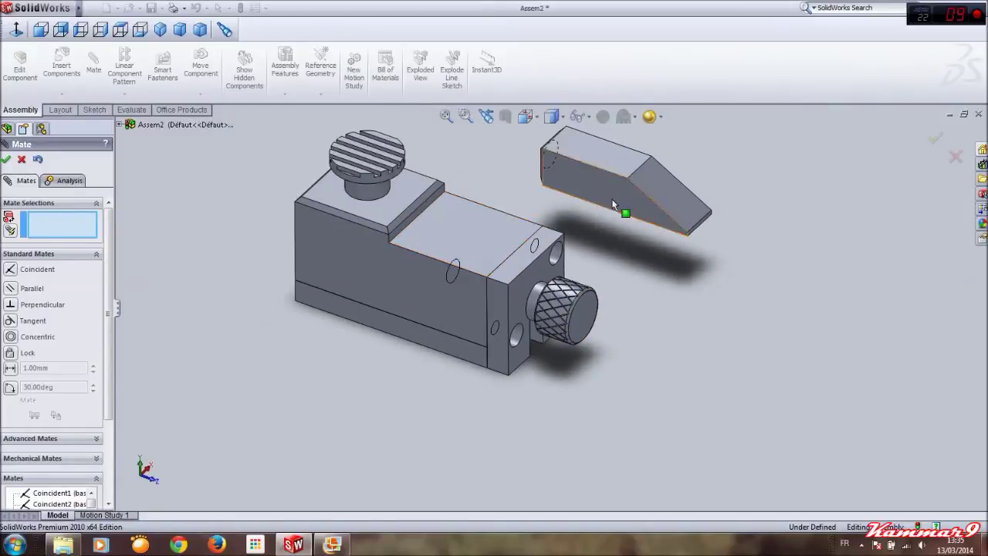
# Move the wedge out beside the block and rotate it so its blade faces the other way
pyautogui.click(6, 160)
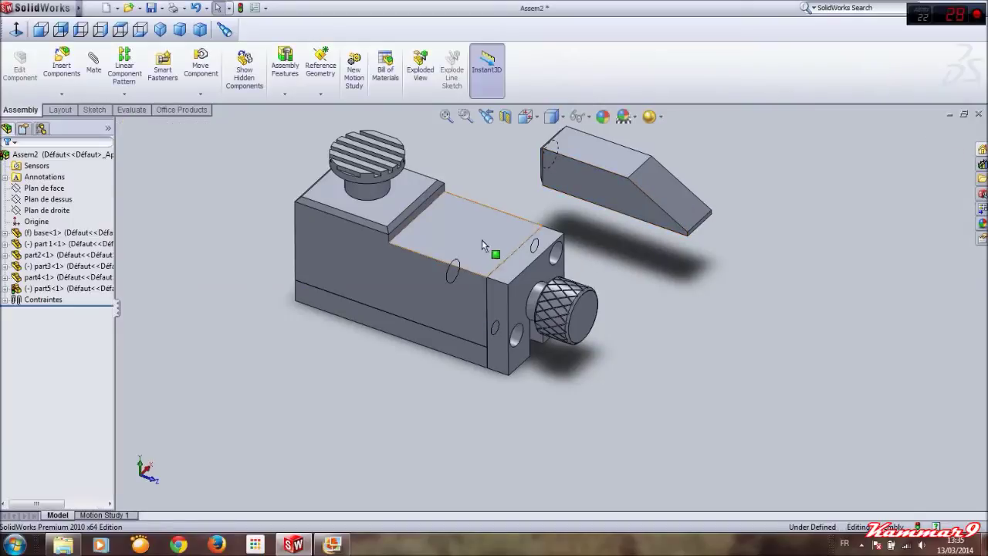
pyautogui.moveTo(572, 222); pyautogui.dragTo(629, 176, button='middle')
pyautogui.moveTo(629, 176); pyautogui.dragTo(597, 217)
pyautogui.moveTo(464, 264); pyautogui.dragTo(563, 322, button='middle')
pyautogui.moveTo(557, 227); pyautogui.dragTo(311, 305)
pyautogui.click(200, 93)
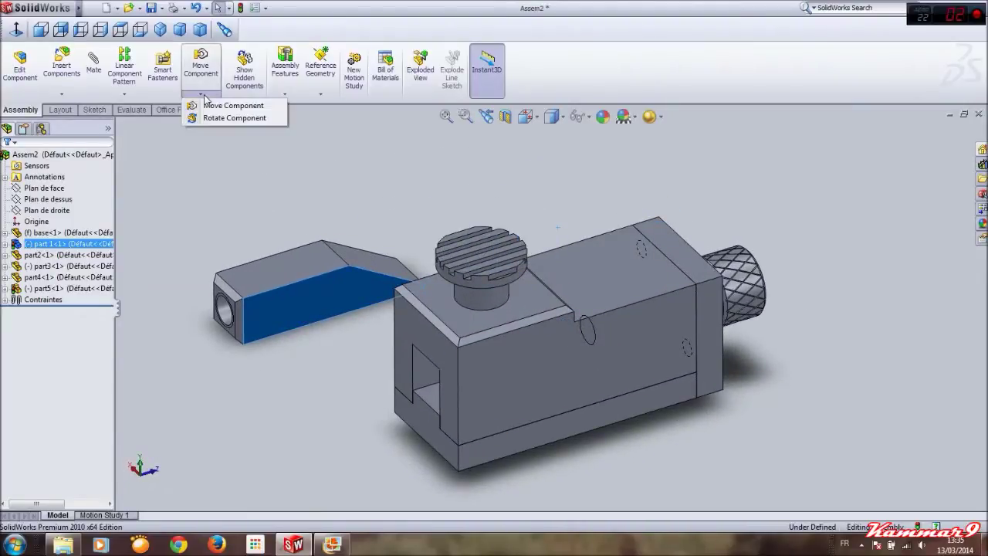
pyautogui.click(233, 118)
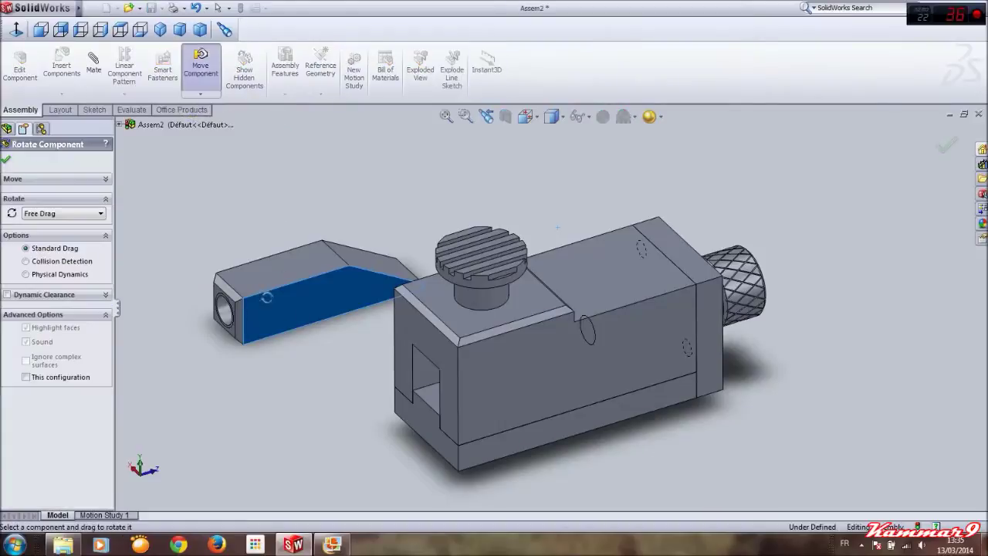
pyautogui.moveTo(309, 301); pyautogui.dragTo(227, 283)
pyautogui.click(7, 159)
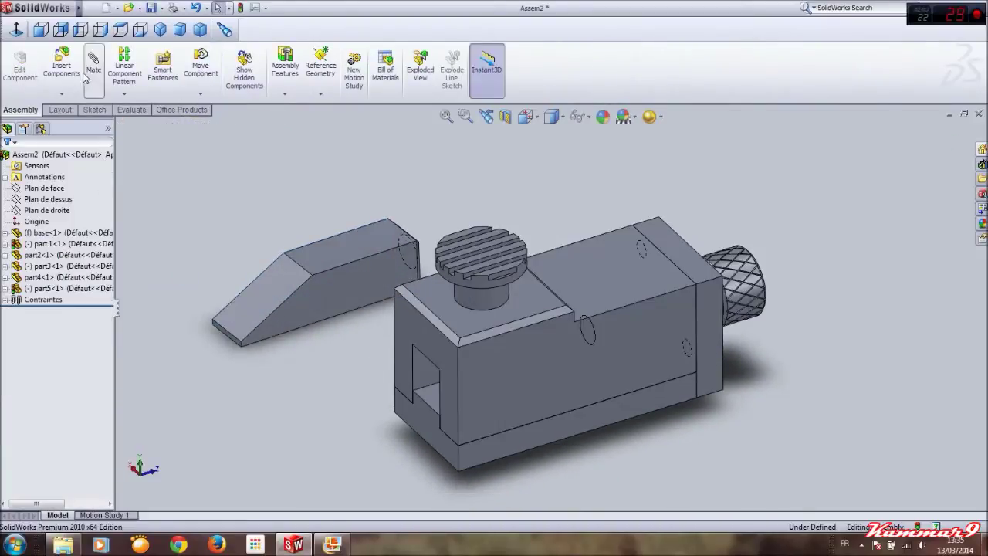
pyautogui.click(61, 65)
pyautogui.click(22, 159)
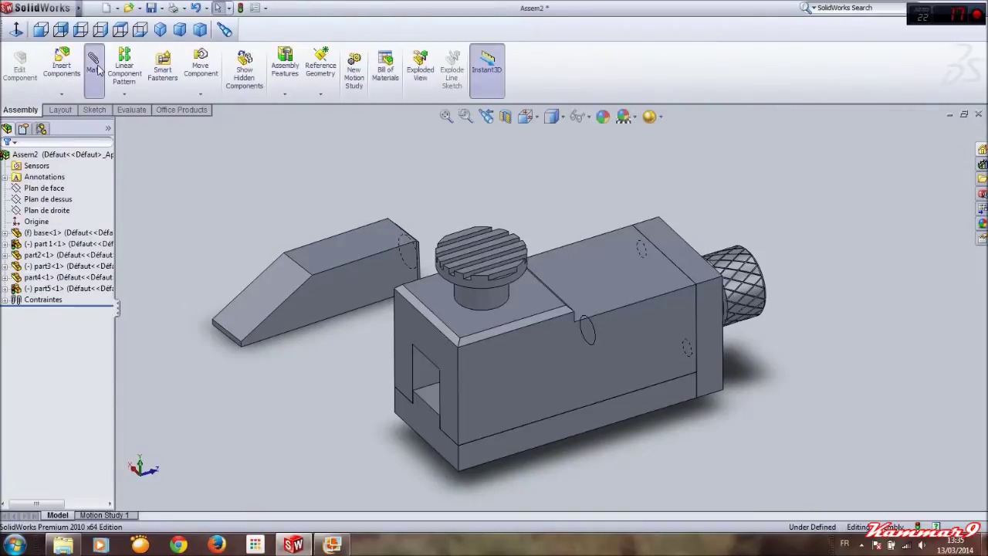
# Add two Coincident mates between the wedge's faces and the slot faces in the block and base
pyautogui.click(94, 68)
pyautogui.click(316, 326)
pyautogui.moveTo(334, 346); pyautogui.dragTo(478, 388, button='middle')
pyautogui.click(472, 380)
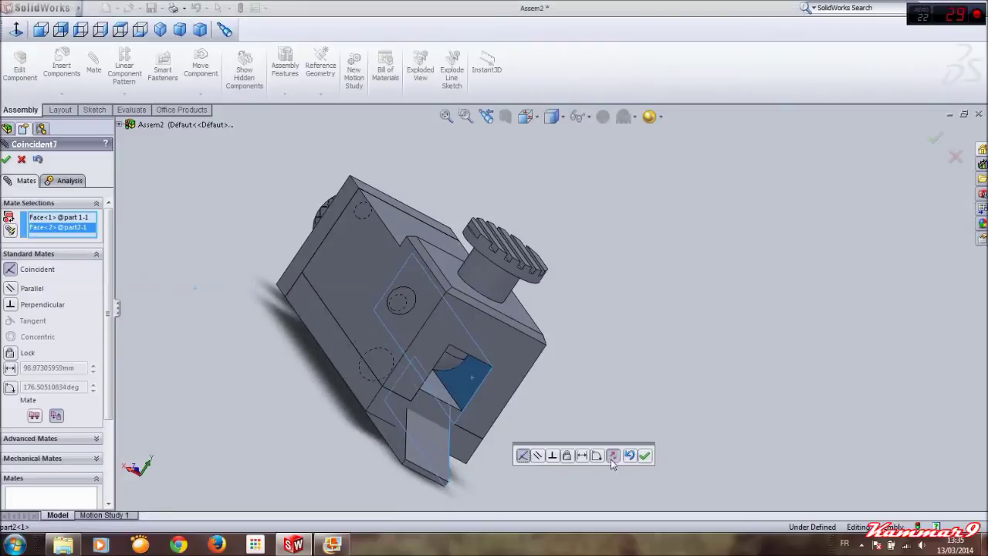
pyautogui.click(646, 455)
pyautogui.click(426, 455)
pyautogui.moveTo(427, 455); pyautogui.dragTo(441, 352, button='middle')
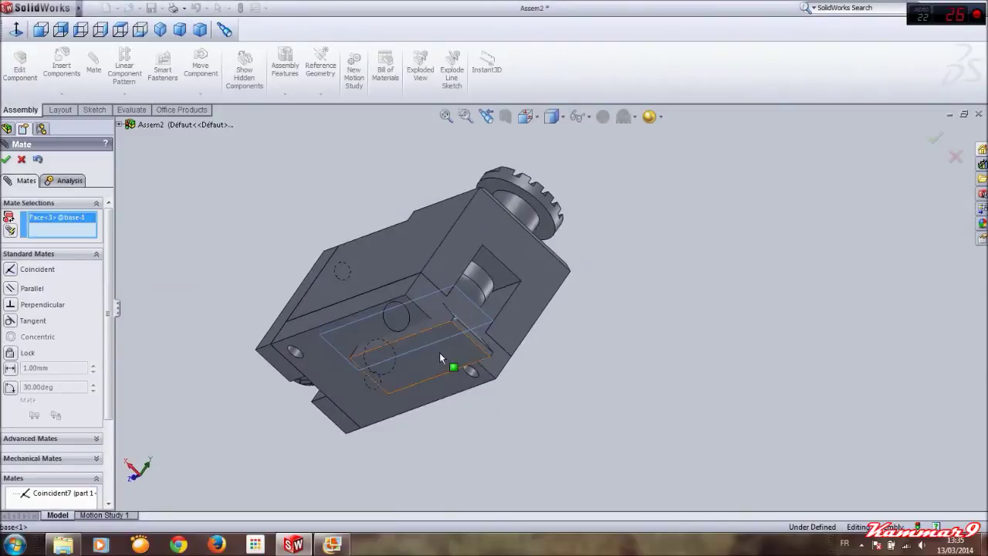
pyautogui.click(443, 365)
pyautogui.click(638, 400)
pyautogui.moveTo(535, 382); pyautogui.dragTo(408, 419, button='middle')
pyautogui.scroll(-3, 347, 324)
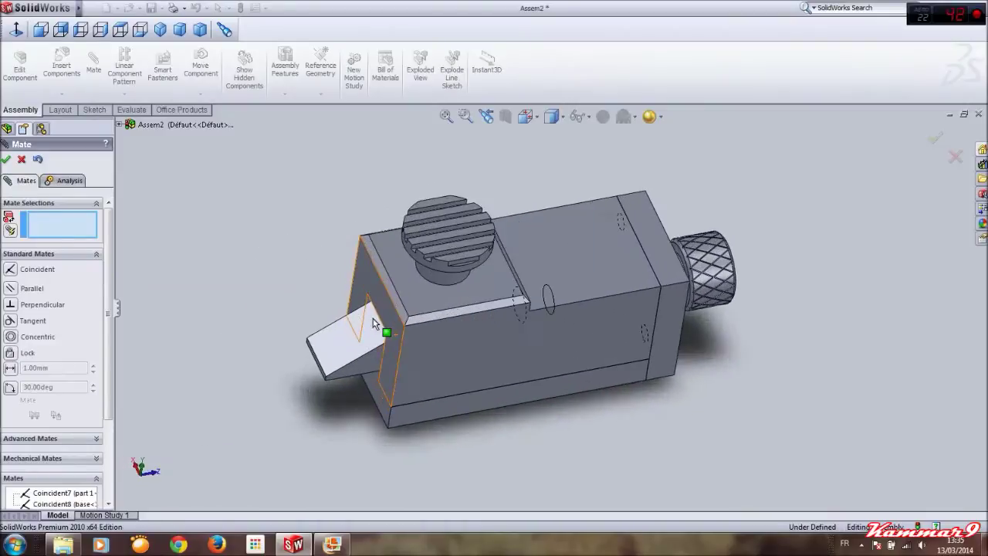
# Drag the wedge in and out of its slot and lift the grooved pin to test the mates
pyautogui.click(351, 337)
pyautogui.moveTo(402, 339); pyautogui.dragTo(470, 338)
pyautogui.moveTo(399, 355)
pyautogui.mouseDown()
pyautogui.moveTo(314, 365)
pyautogui.moveTo(390, 348)
pyautogui.moveTo(353, 357)
pyautogui.moveTo(356, 369)
pyautogui.moveTo(415, 342)
pyautogui.moveTo(358, 354)
pyautogui.moveTo(396, 348)
pyautogui.mouseUp()
pyautogui.moveTo(606, 312); pyautogui.dragTo(616, 309, button='middle')
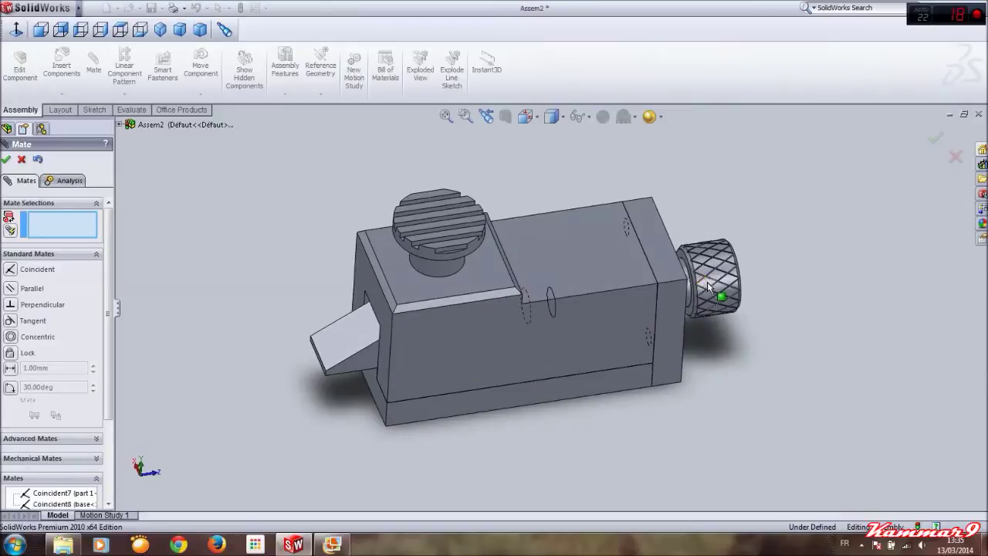
pyautogui.moveTo(357, 344); pyautogui.dragTo(404, 311)
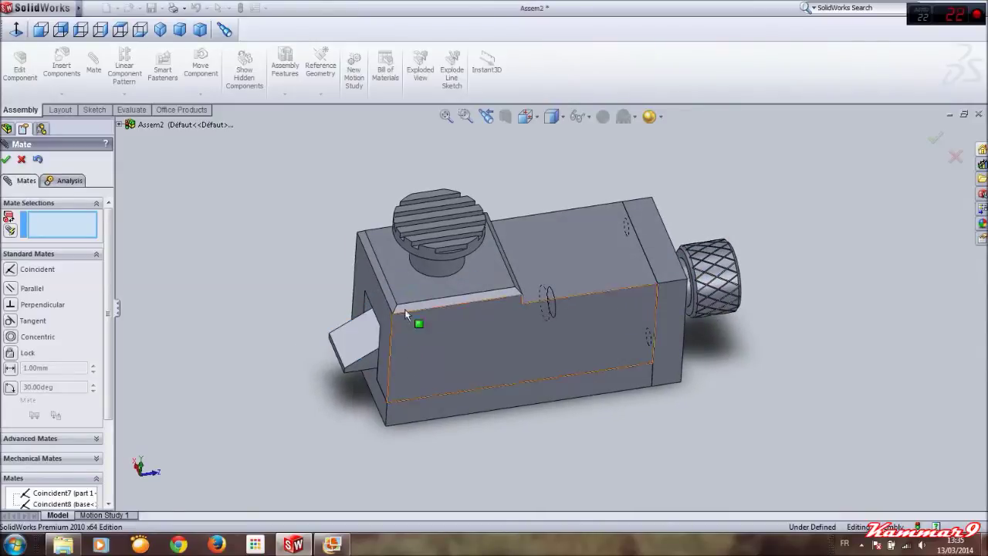
pyautogui.moveTo(438, 257)
pyautogui.mouseDown()
pyautogui.moveTo(438, 206)
pyautogui.moveTo(441, 243)
pyautogui.mouseUp()
pyautogui.moveTo(446, 274); pyautogui.dragTo(435, 238, button='middle')
pyautogui.moveTo(424, 216); pyautogui.dragTo(410, 233)
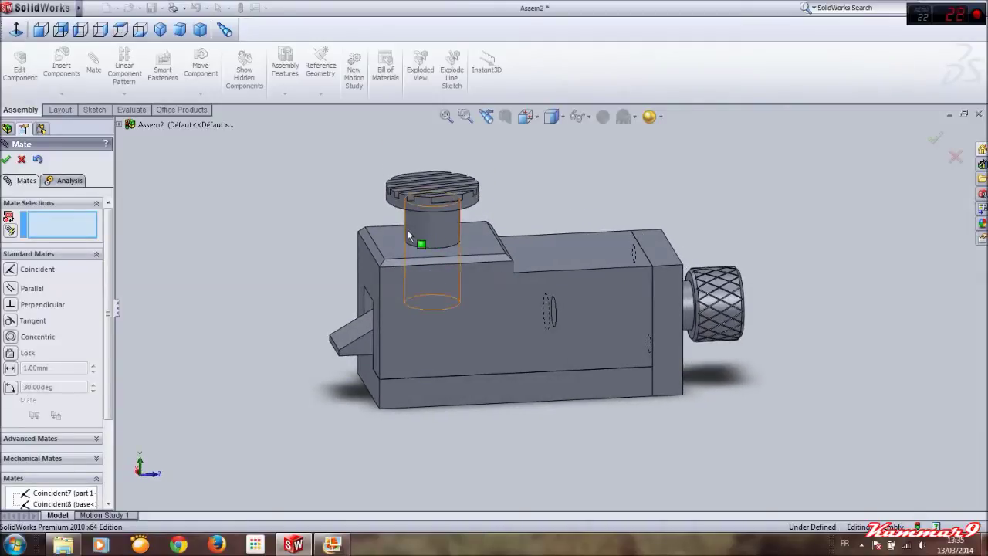
pyautogui.moveTo(408, 230); pyautogui.dragTo(426, 245, button='middle')
pyautogui.moveTo(285, 288); pyautogui.dragTo(245, 310, button='middle')
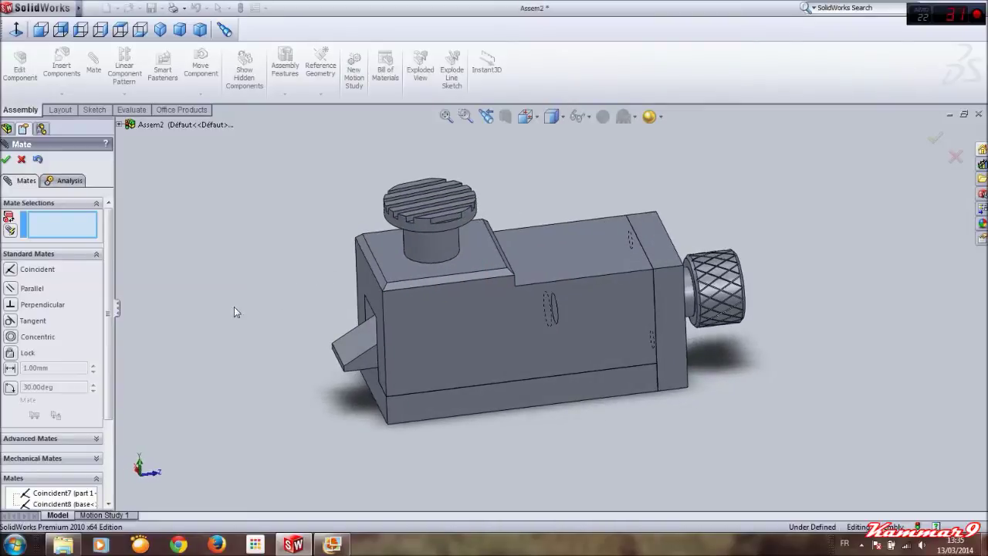
# Hide the body part2 to expose the wedge and pin inside
pyautogui.click(7, 159)
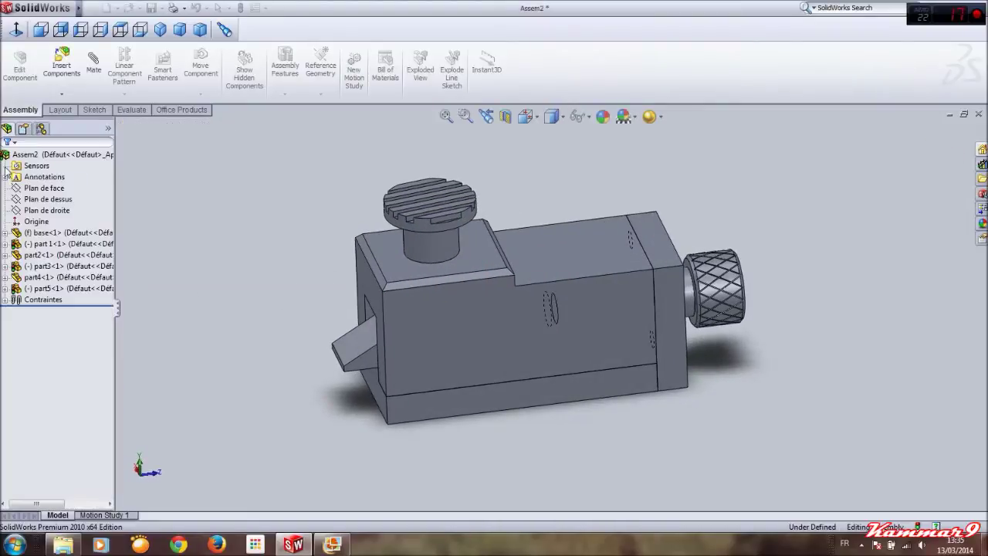
pyautogui.click(459, 309)
pyautogui.rightClick(461, 309)
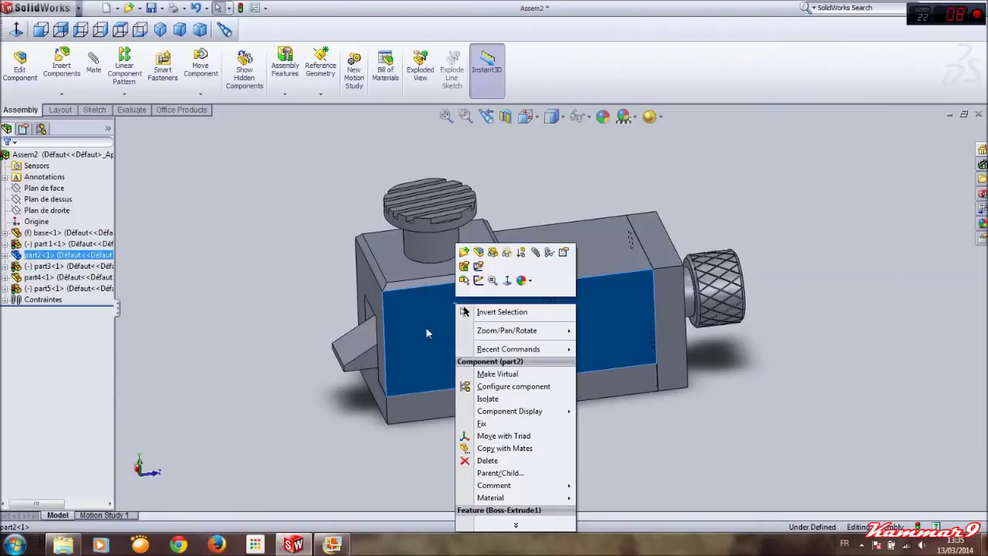
pyautogui.click(494, 252)
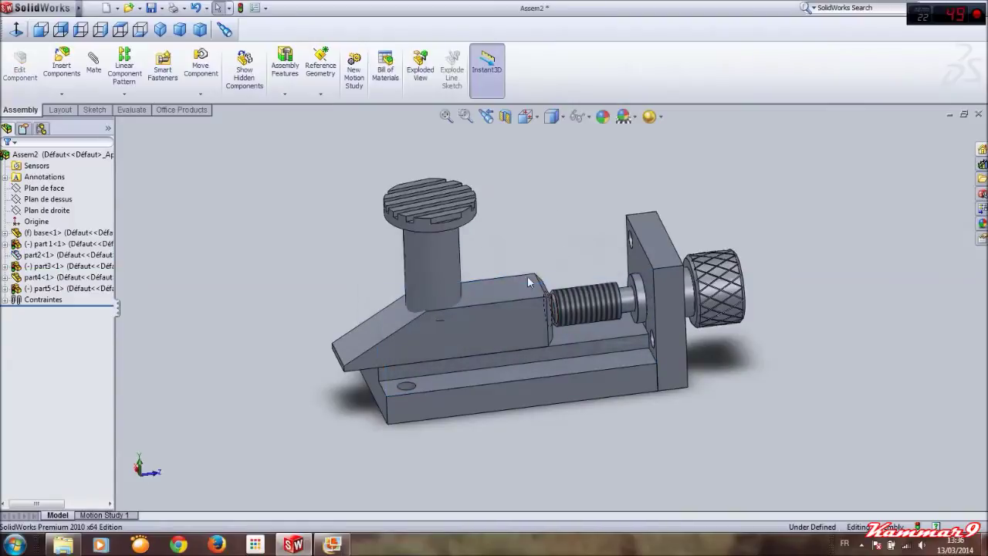
pyautogui.moveTo(539, 271); pyautogui.dragTo(395, 251, button='middle')
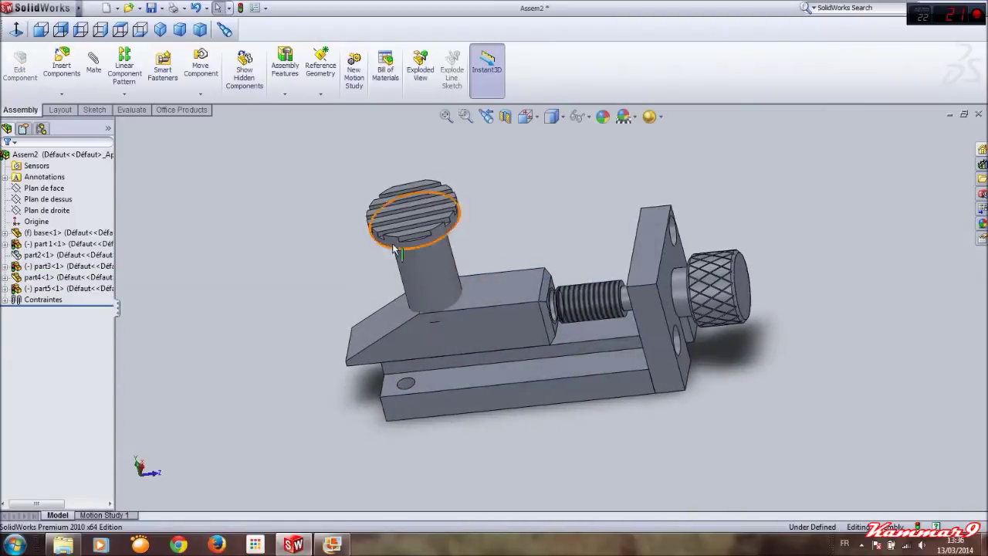
# Add a Tangent mate between the wedge's sloped face and the grooved pin's rounded end
pyautogui.click(93, 64)
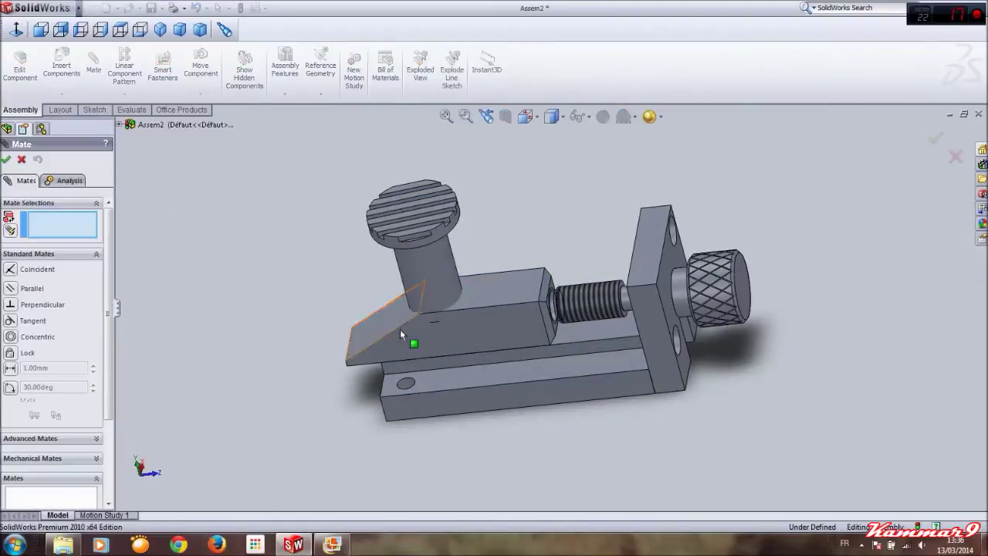
pyautogui.scroll(-5, 378, 277)
pyautogui.moveTo(375, 270); pyautogui.dragTo(414, 273)
pyautogui.press('f')
pyautogui.scroll(-1, 109, 306)
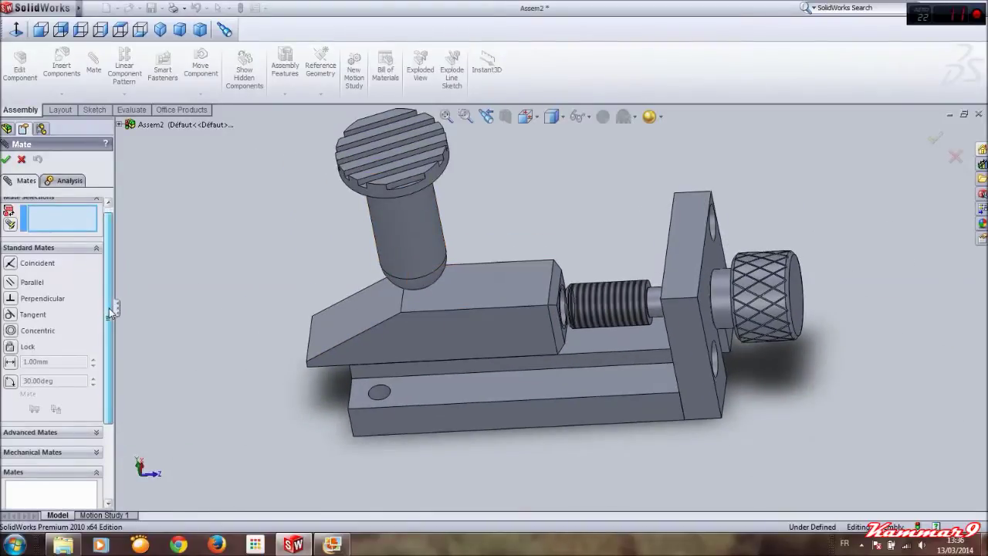
pyautogui.click(368, 319)
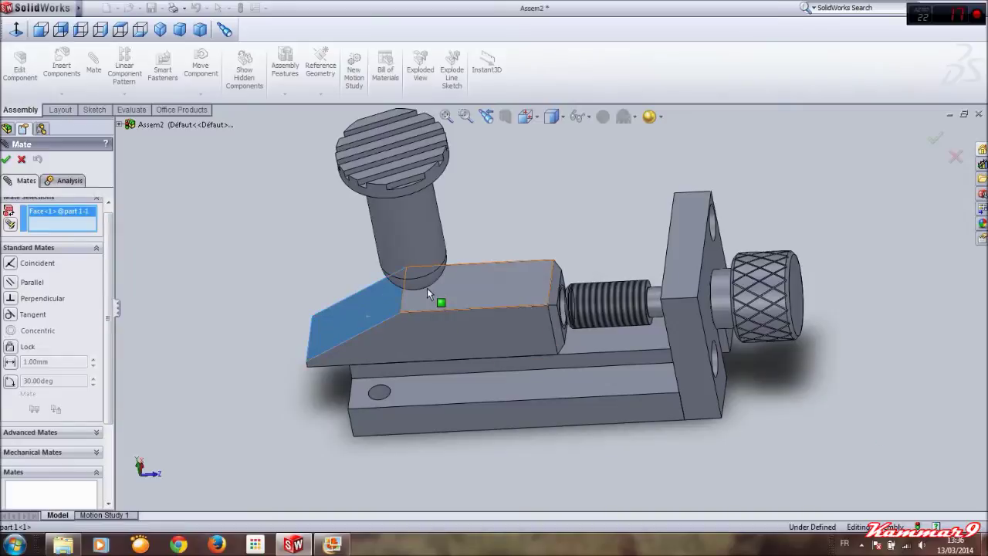
pyautogui.click(425, 280)
pyautogui.click(357, 313)
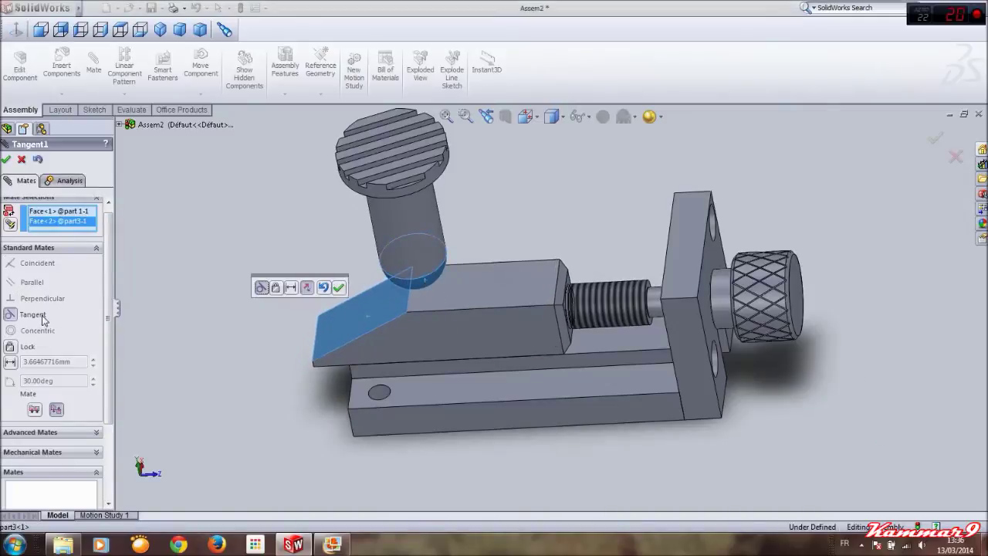
pyautogui.click(339, 287)
pyautogui.moveTo(388, 320); pyautogui.dragTo(443, 320)
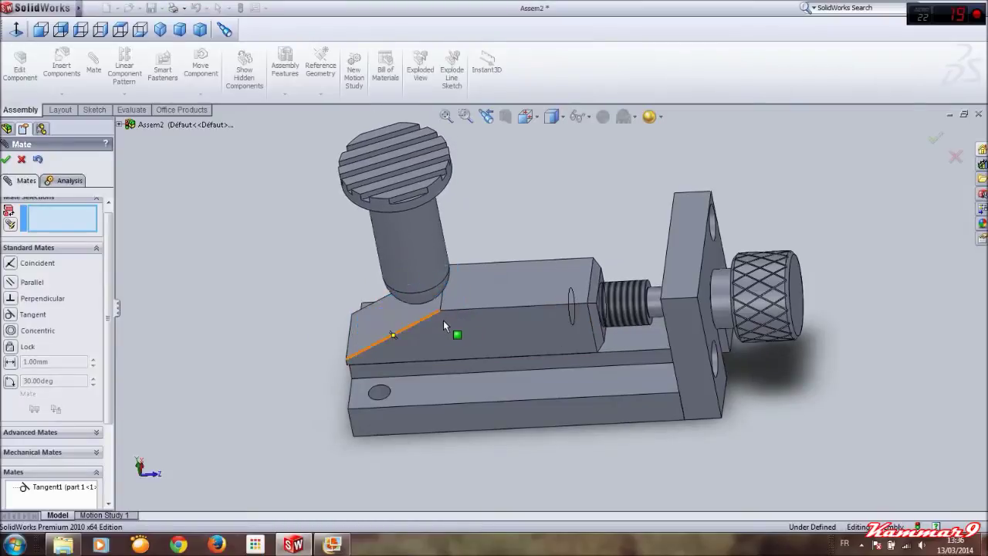
# Add a reversed Screw mate at 20 mm per revolution between the knurled screw thread and the wedge bore
pyautogui.scroll(-3, 111, 400)
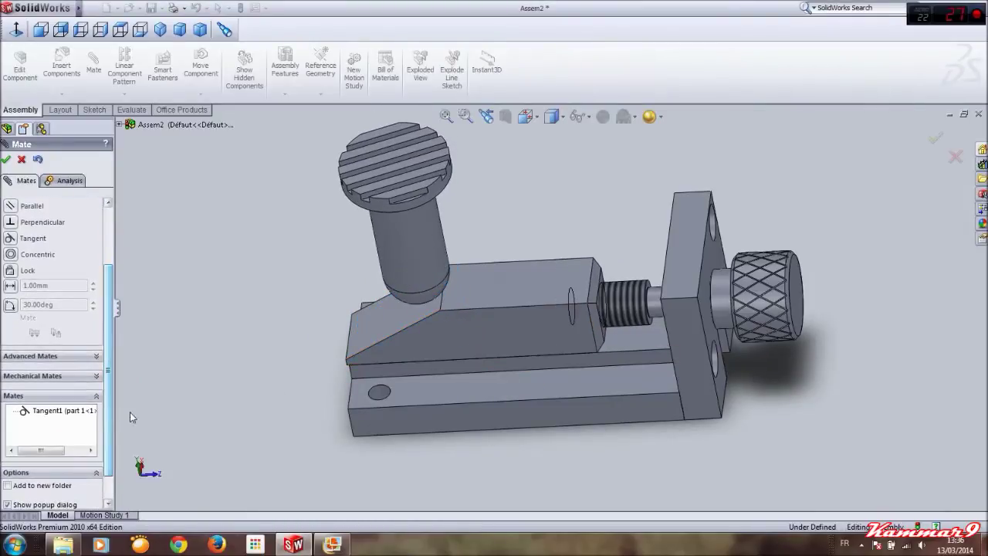
pyautogui.moveTo(439, 351); pyautogui.dragTo(377, 338)
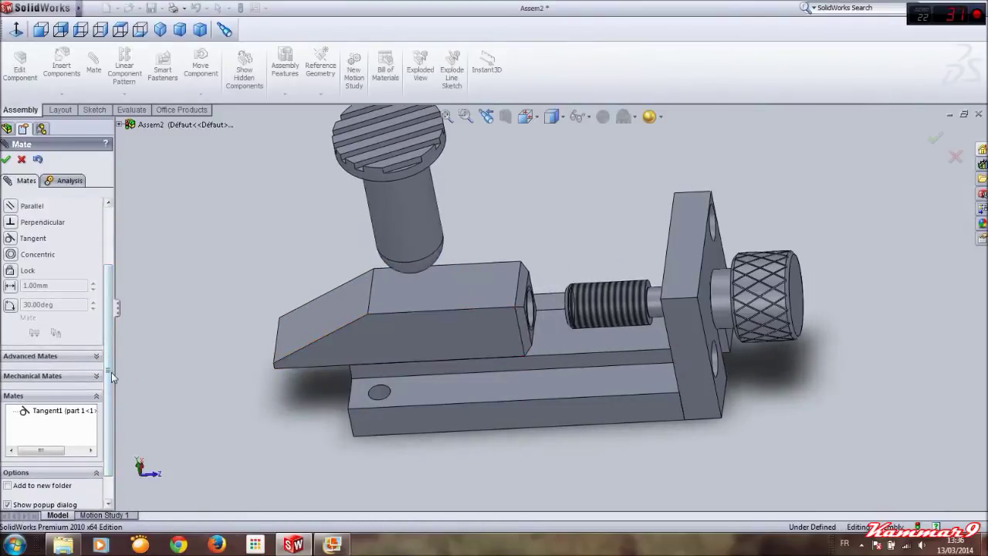
pyautogui.scroll(-2, 111, 378)
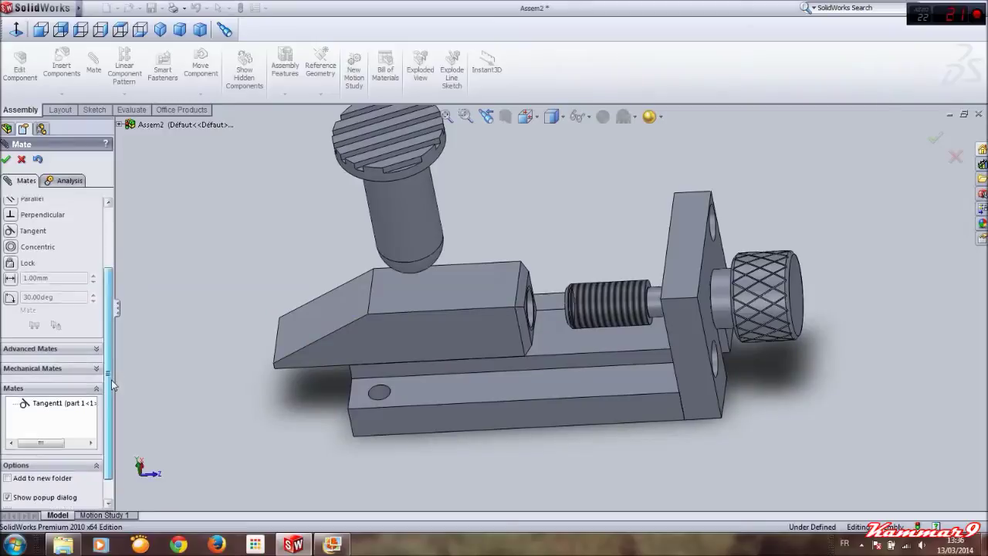
pyautogui.click(66, 359)
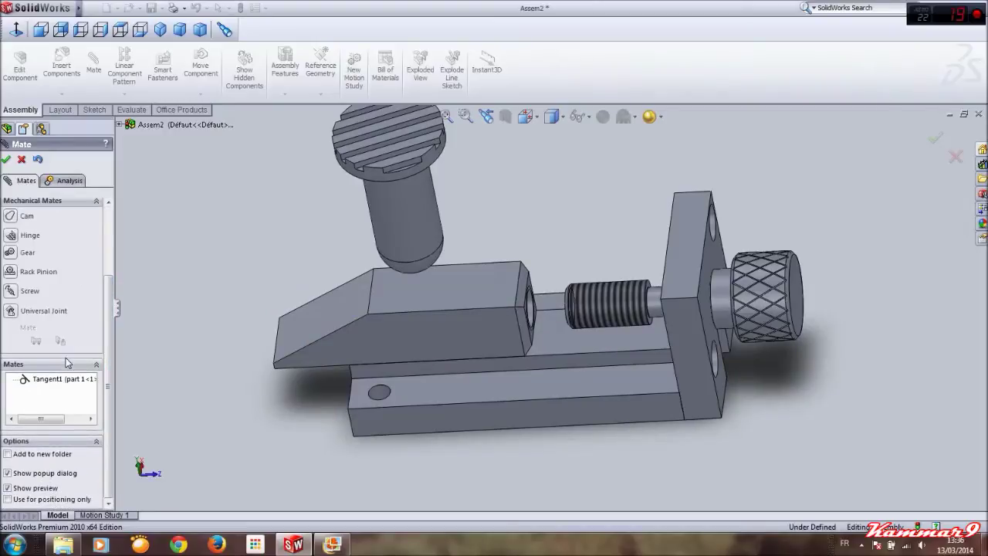
pyautogui.click(11, 291)
pyautogui.moveTo(461, 357); pyautogui.dragTo(502, 332, button='middle')
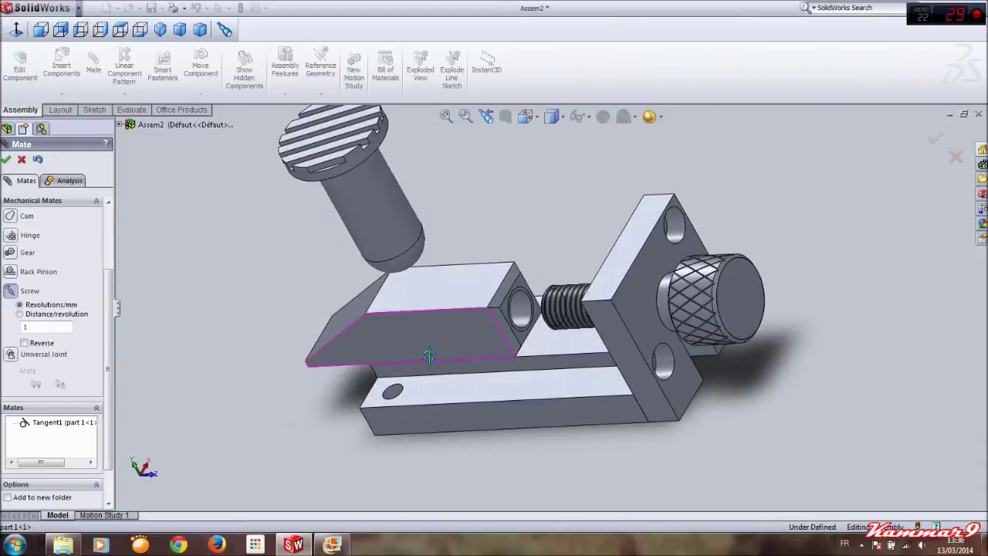
pyautogui.scroll(-3, 533, 316)
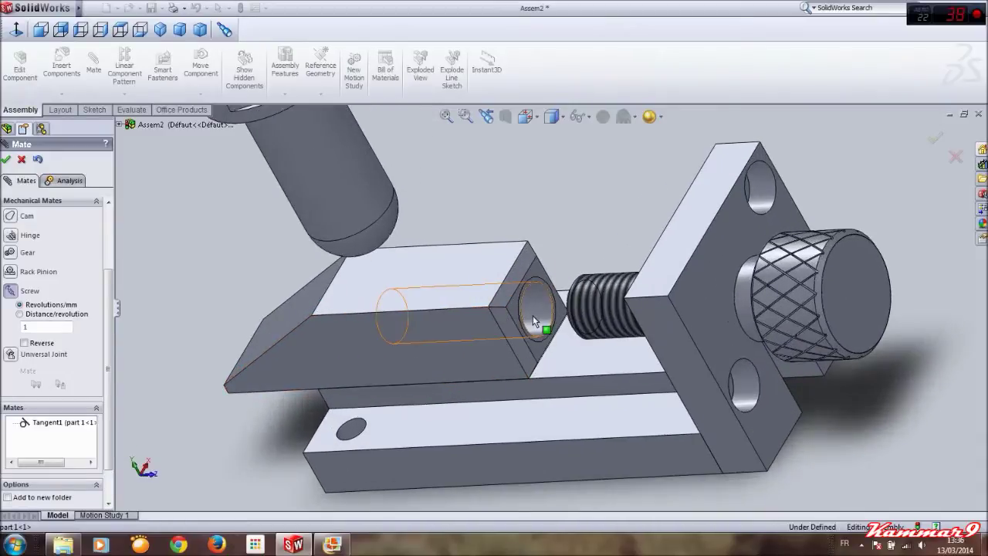
pyautogui.click(592, 333)
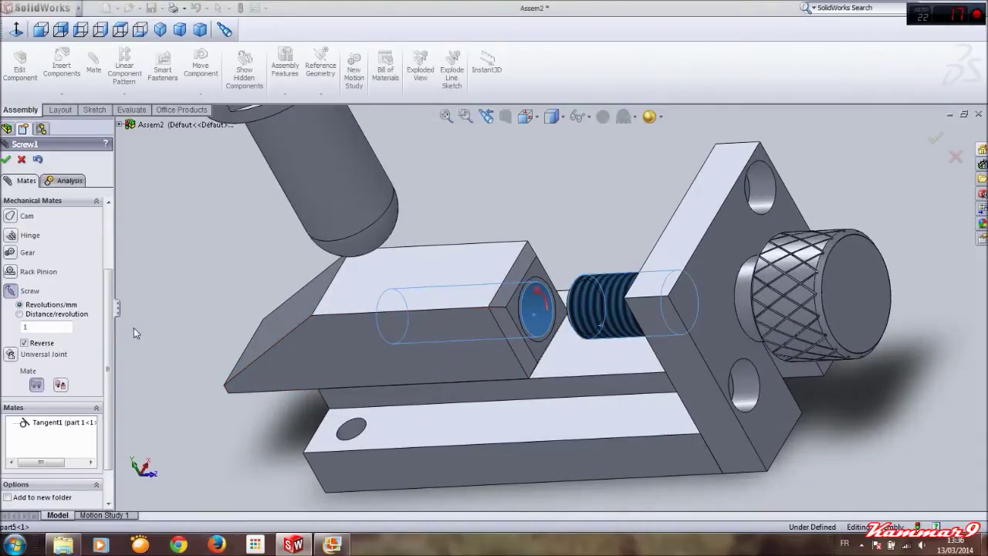
pyautogui.click(19, 314)
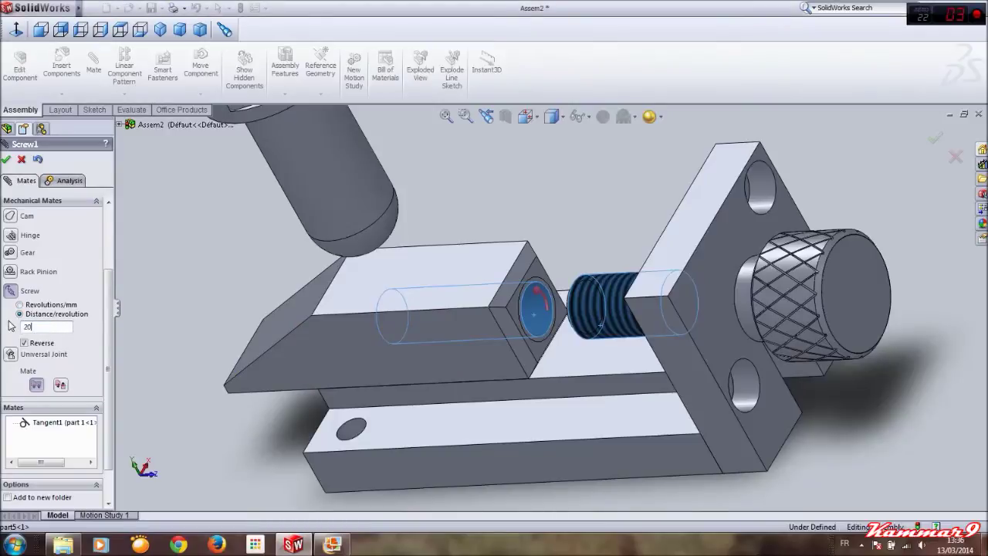
pyautogui.press('Return')
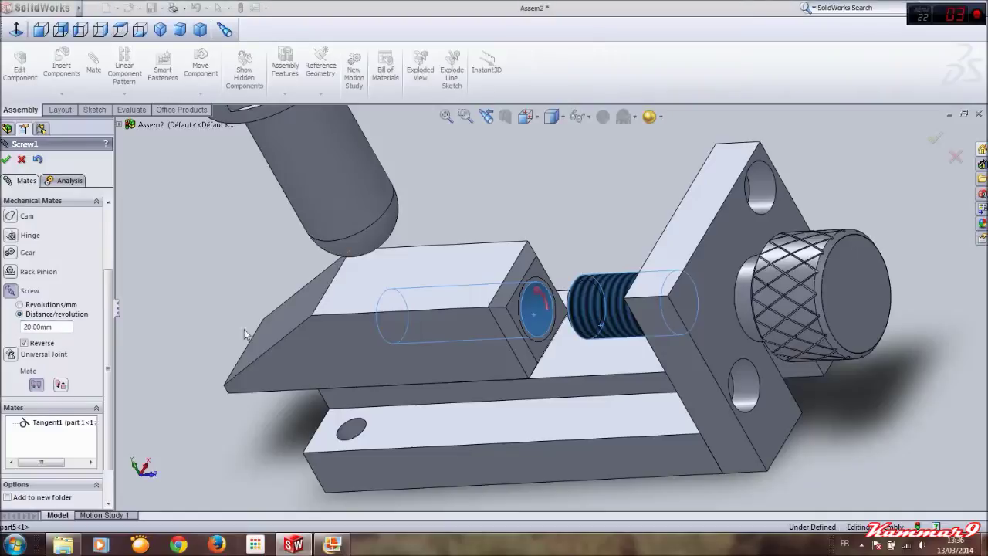
pyautogui.click(6, 160)
pyautogui.moveTo(789, 282); pyautogui.dragTo(629, 323)
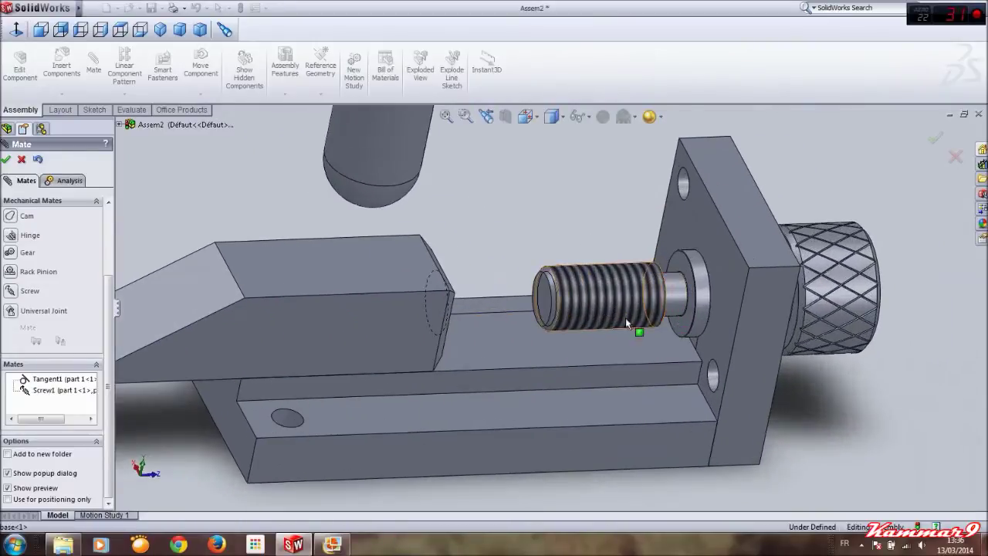
# Slide the wedge back and forth to test the screw drive, then close the Mate tool
pyautogui.click(399, 326)
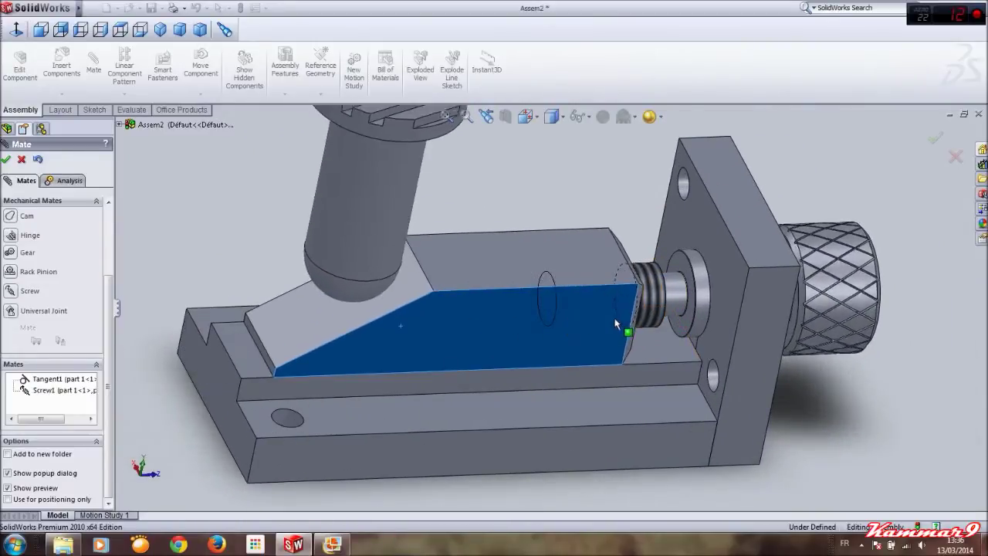
pyautogui.moveTo(624, 327); pyautogui.dragTo(595, 335)
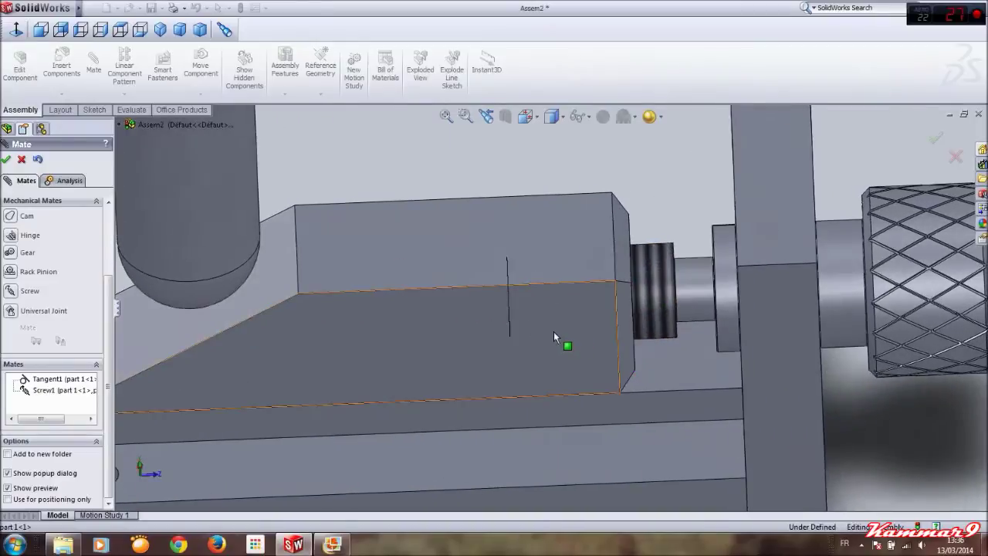
pyautogui.click(555, 332)
pyautogui.moveTo(639, 337); pyautogui.dragTo(575, 342)
pyautogui.click(6, 159)
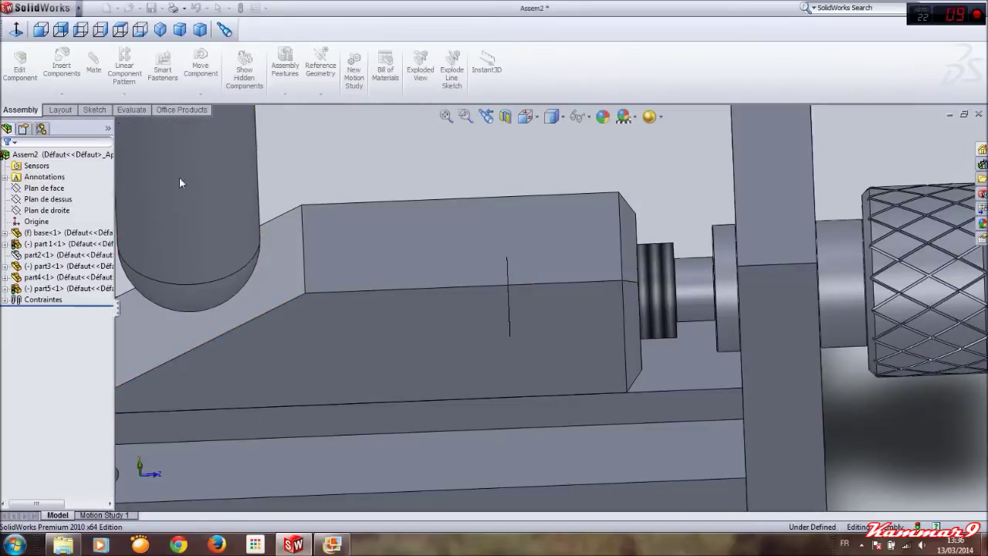
# Inspect the screw's ring and flange faces from a side-on view of block, flange and knob
pyautogui.scroll(-5, 701, 284)
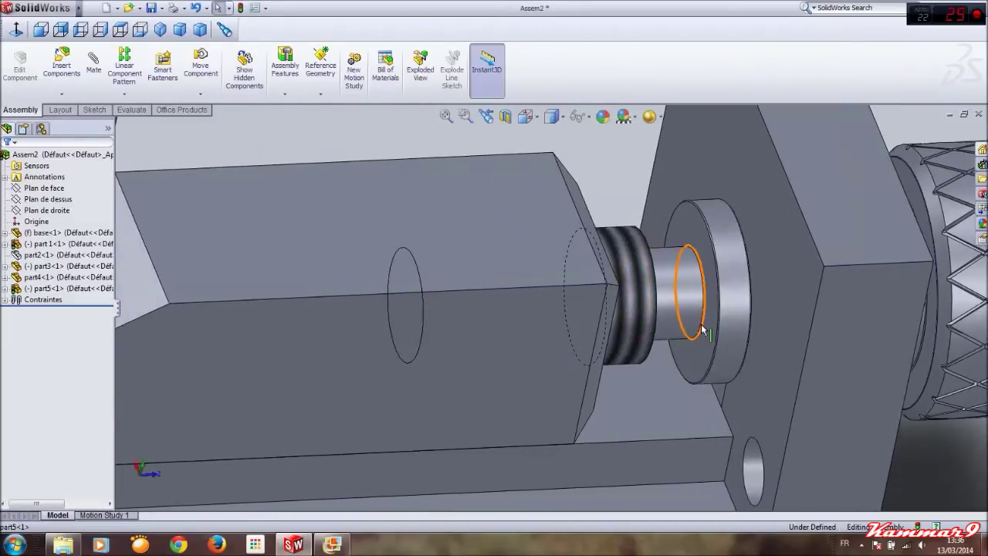
pyautogui.click(721, 337)
pyautogui.moveTo(721, 337); pyautogui.dragTo(694, 366, button='middle')
pyautogui.click(655, 235)
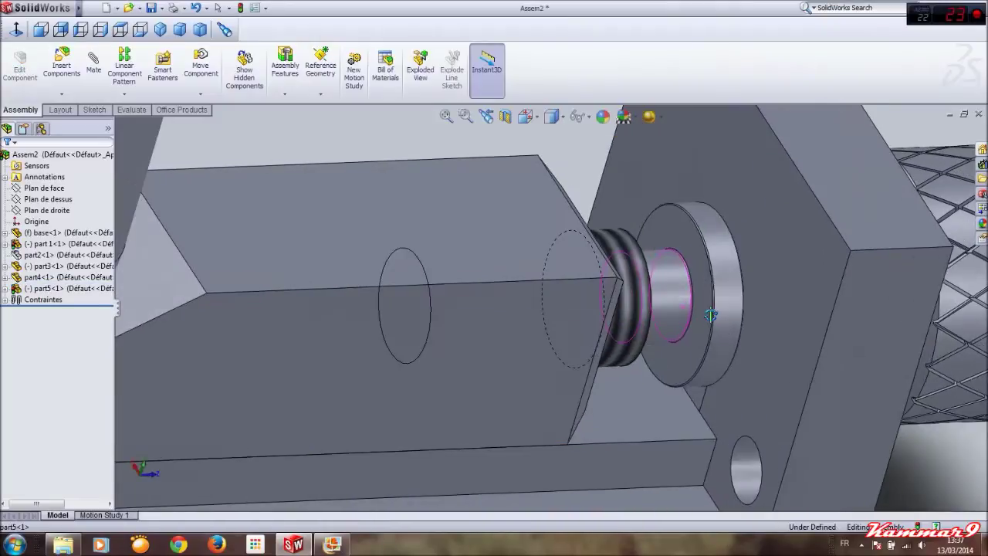
pyautogui.click(688, 351)
pyautogui.moveTo(688, 369); pyautogui.dragTo(743, 517, button='middle')
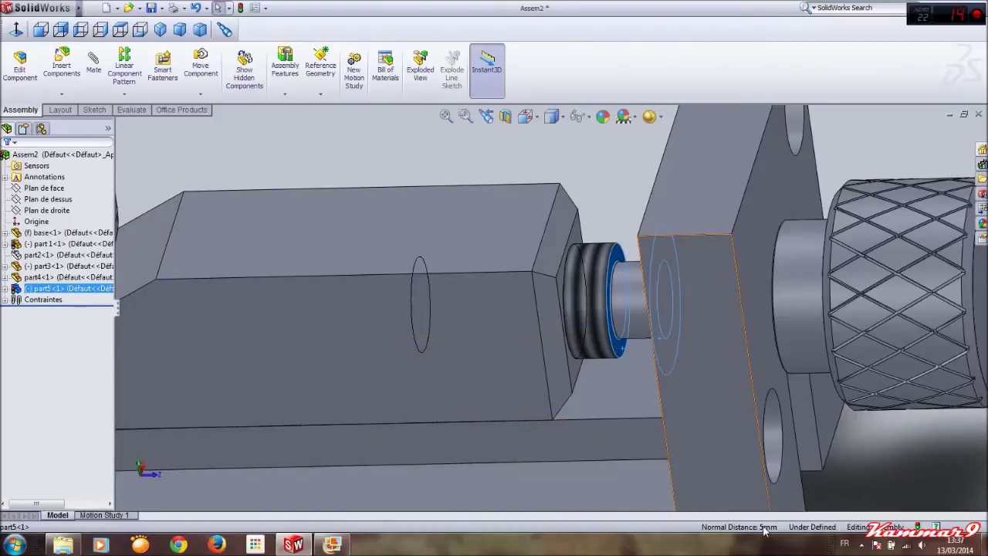
pyautogui.moveTo(760, 531); pyautogui.dragTo(660, 392, button='middle')
pyautogui.click(576, 209)
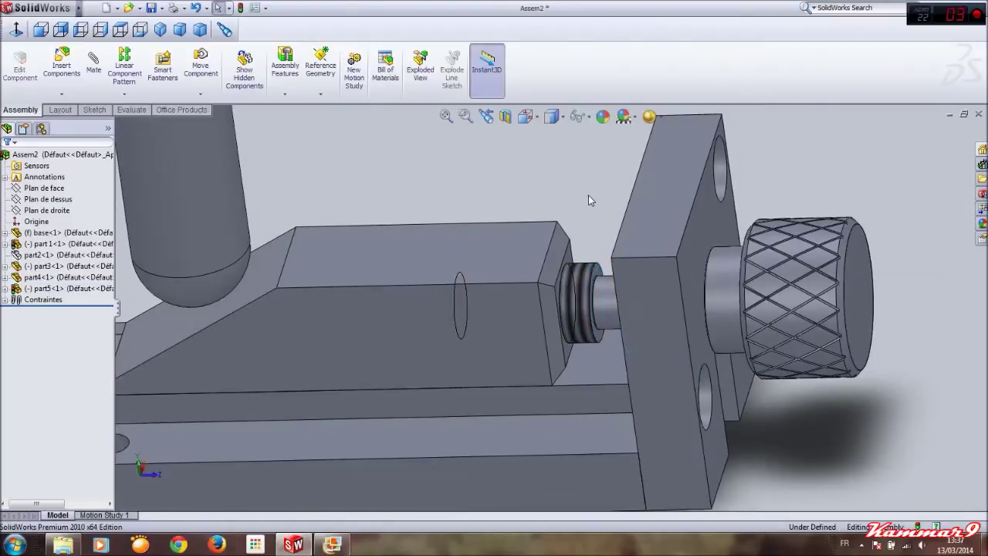
# Start an advanced limit Distance mate on a wedge face with a 5 mm distance
pyautogui.click(93, 62)
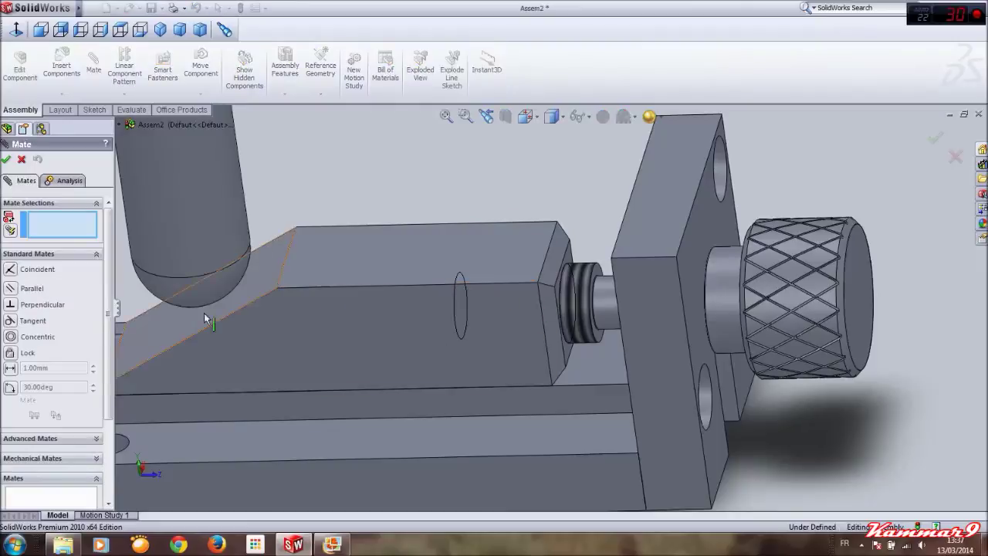
pyautogui.scroll(-5, 97, 302)
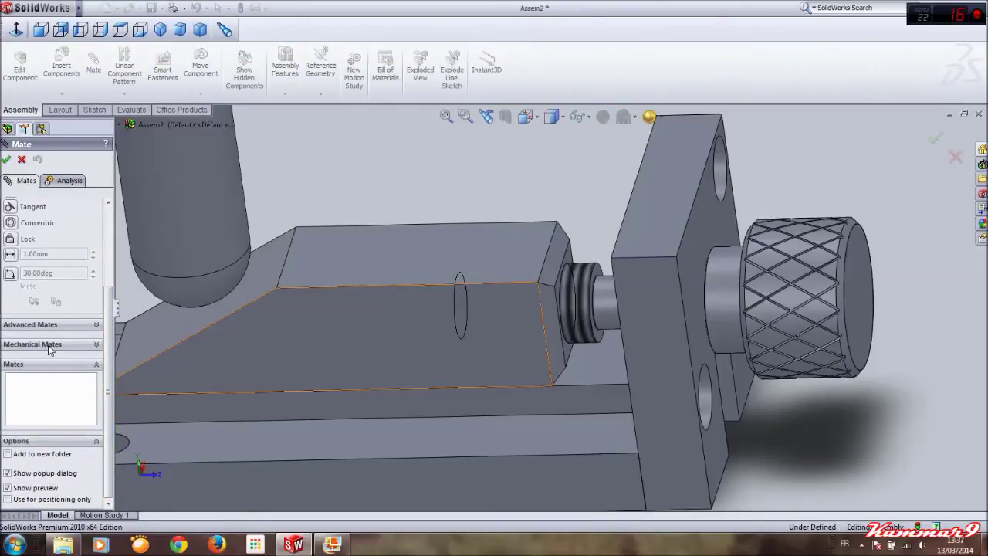
pyautogui.click(39, 327)
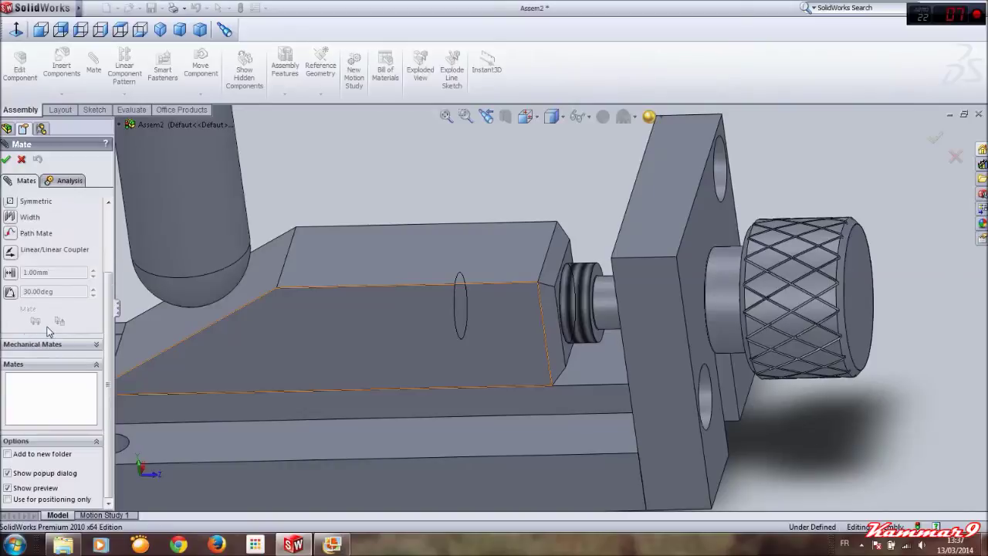
pyautogui.click(10, 273)
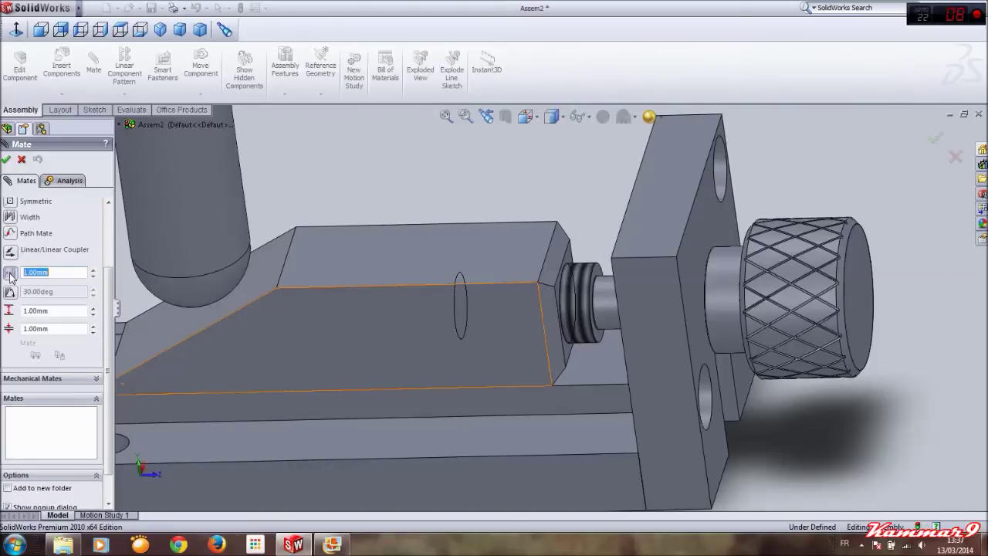
pyautogui.click(368, 325)
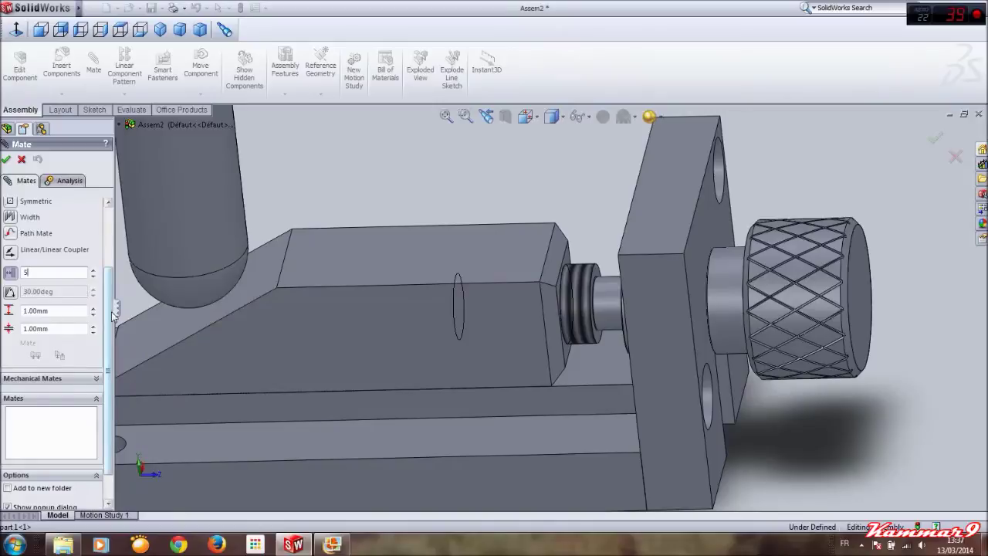
pyautogui.write('5')
pyautogui.press('Return')
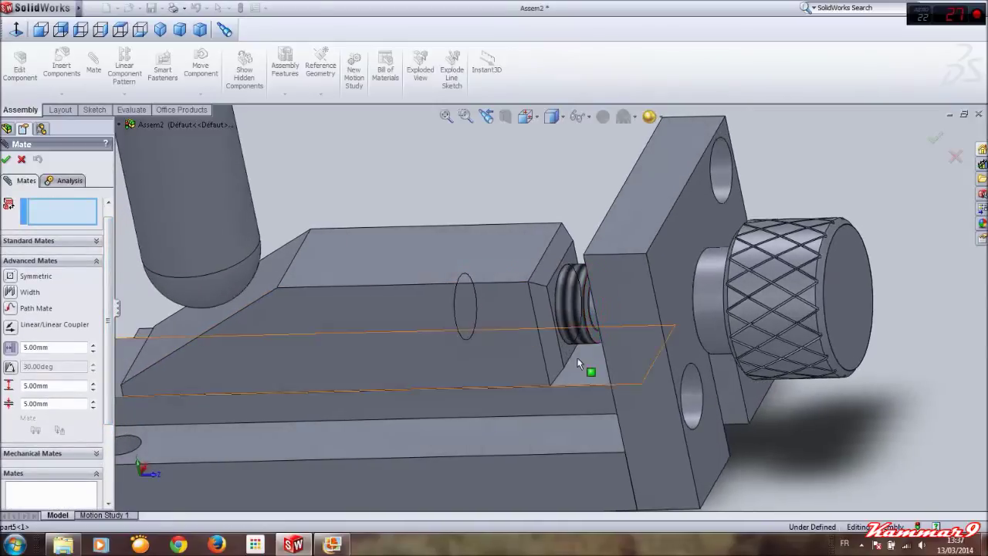
# Limit the distance between the wedge end face and screw collar to 5–25 mm and confirm
pyautogui.click(566, 352)
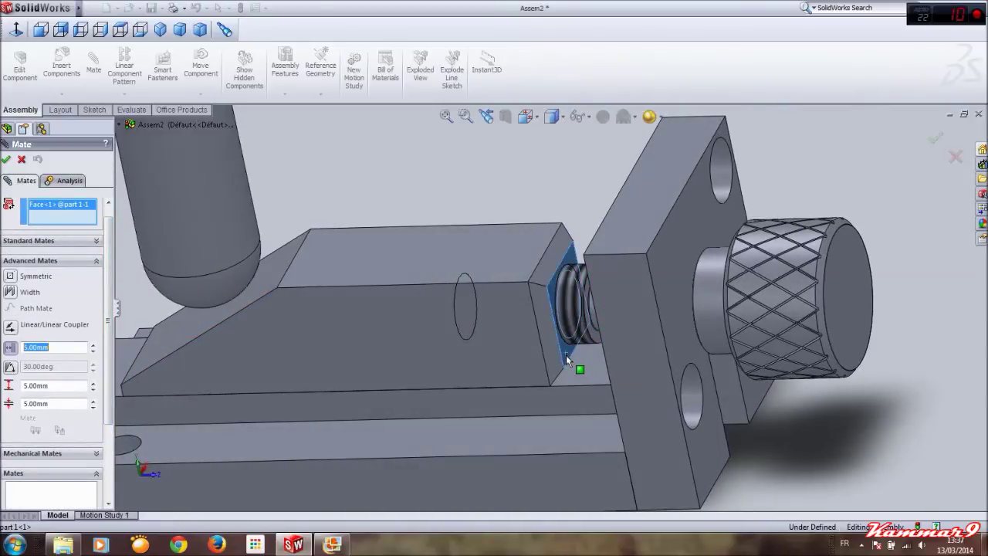
pyautogui.moveTo(549, 328)
pyautogui.mouseDown(button='middle')
pyautogui.moveTo(564, 309)
pyautogui.moveTo(546, 333)
pyautogui.mouseUp(button='middle')
pyautogui.moveTo(501, 300); pyautogui.dragTo(551, 330, button='middle')
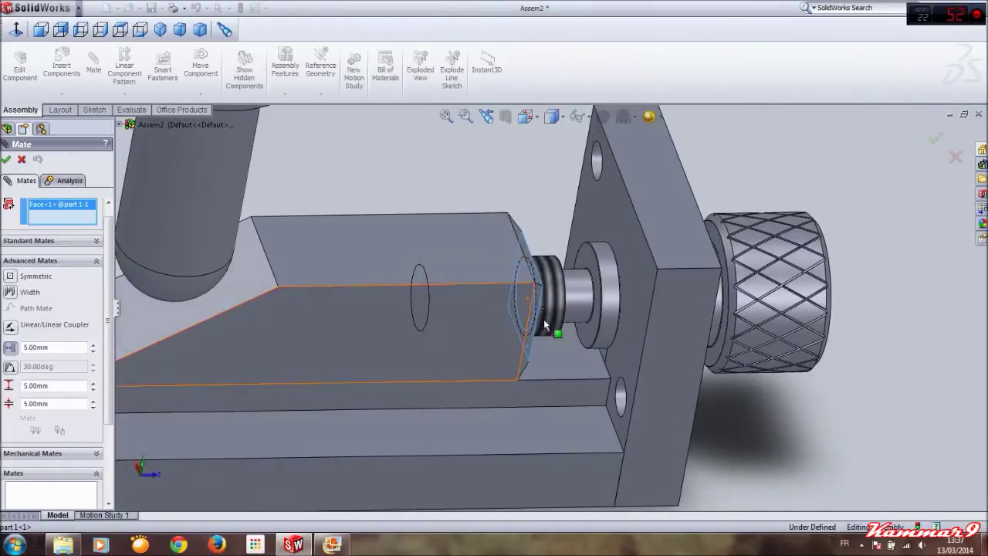
pyautogui.click(589, 332)
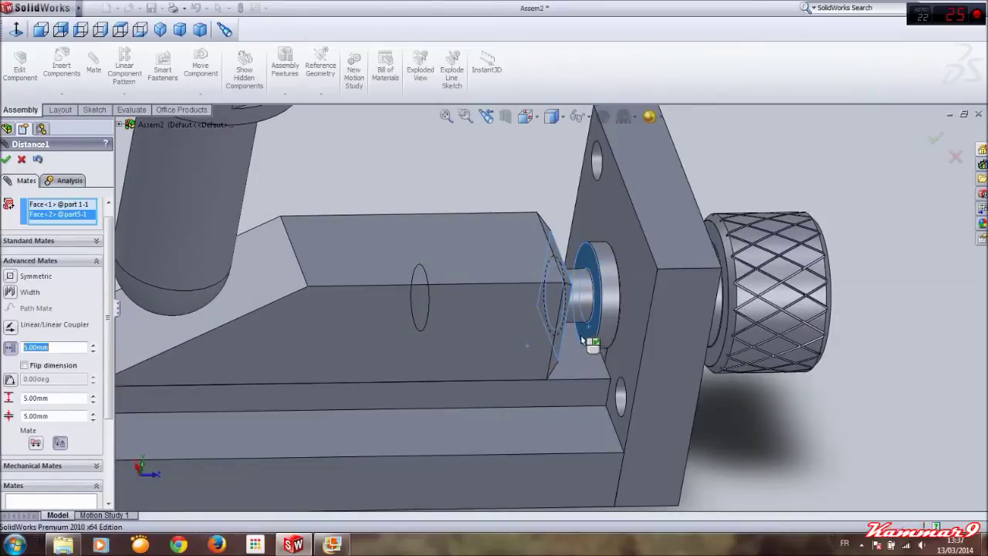
pyautogui.moveTo(592, 340); pyautogui.dragTo(563, 342, button='middle')
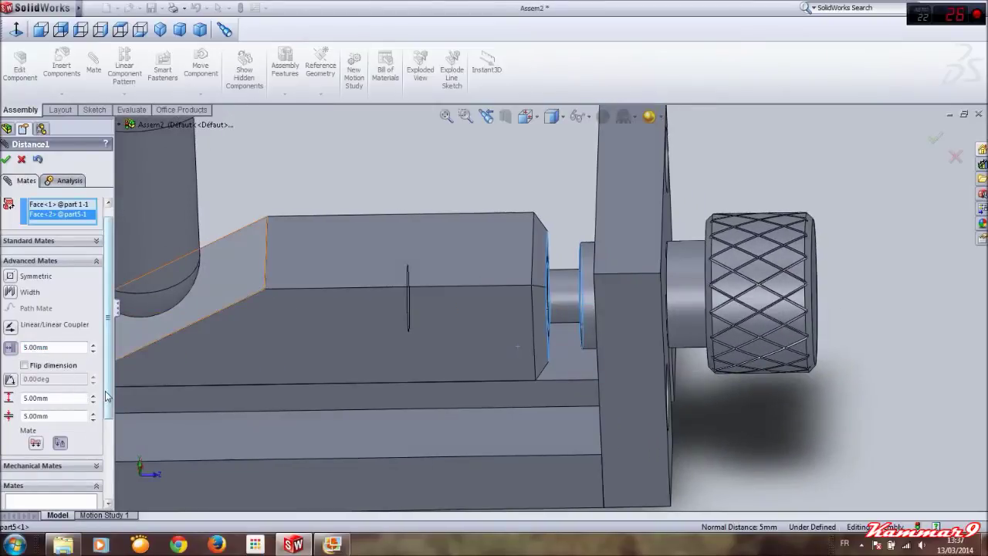
pyautogui.scroll(-2, 107, 395)
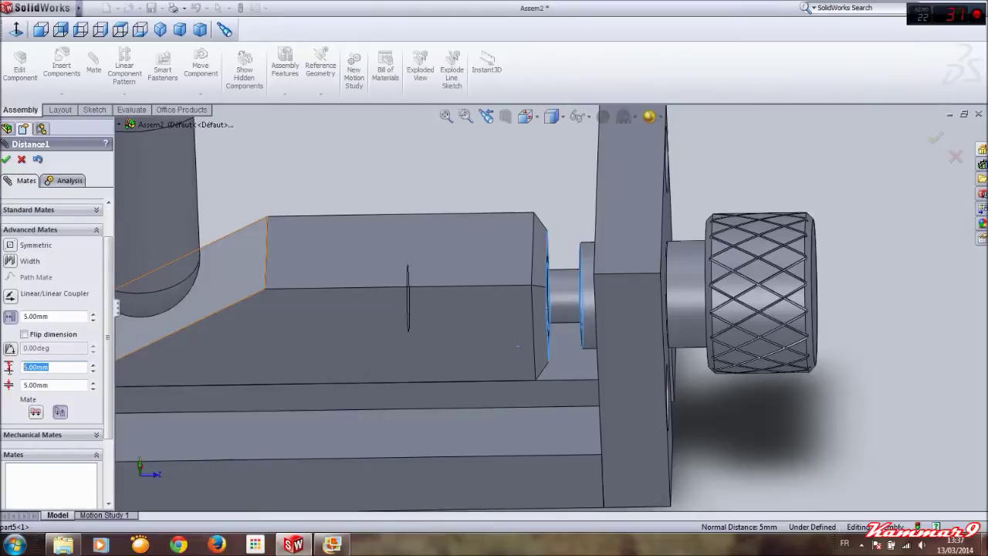
pyautogui.click(57, 368)
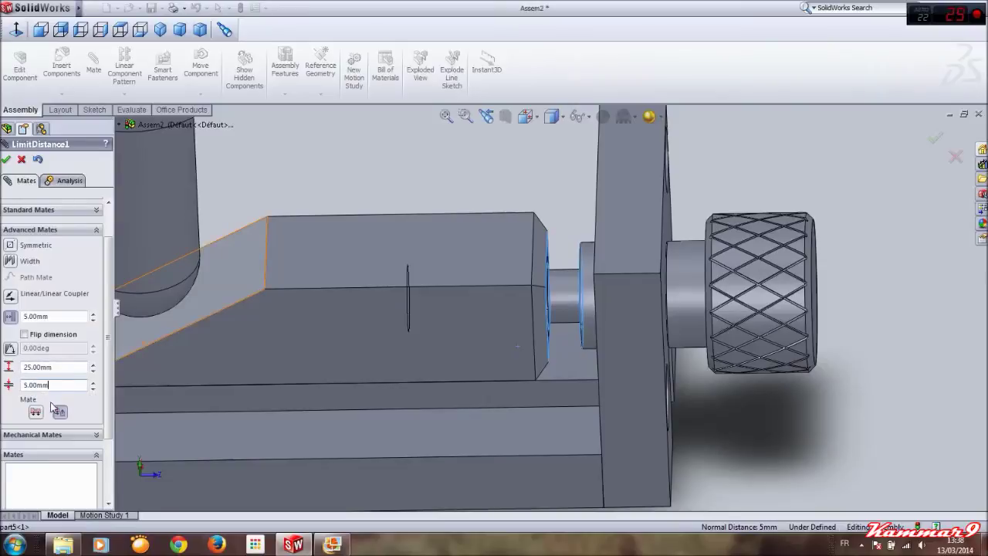
pyautogui.click(6, 160)
# Slide the wedge left to test its limit and switch the display to Wireframe
pyautogui.click(467, 331)
pyautogui.moveTo(467, 330); pyautogui.dragTo(382, 340)
pyautogui.scroll(2, 405, 255)
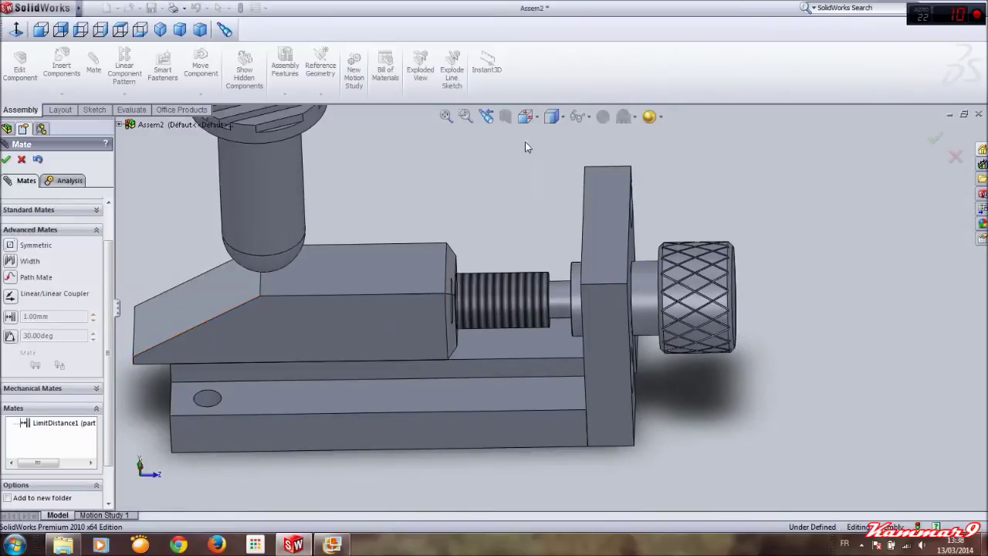
pyautogui.click(561, 116)
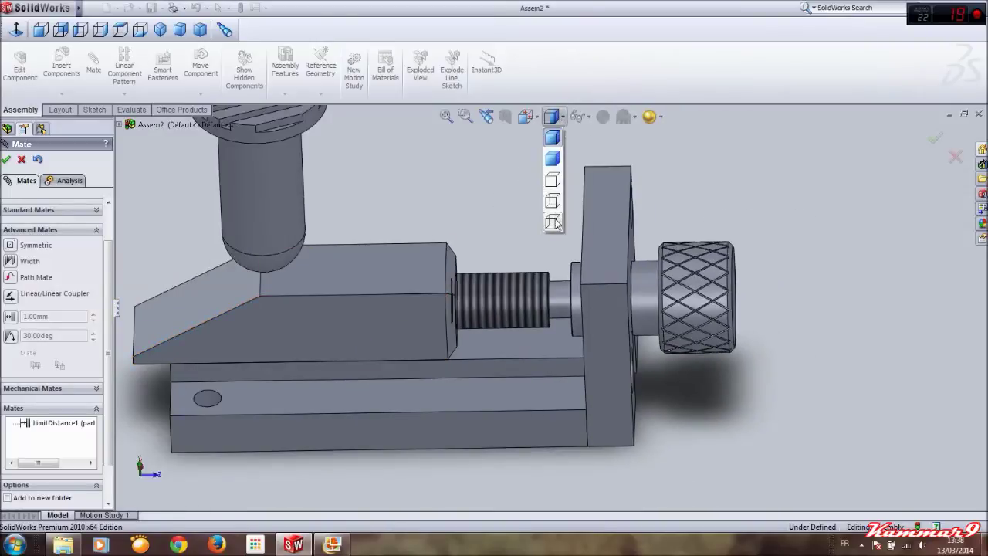
pyautogui.click(554, 221)
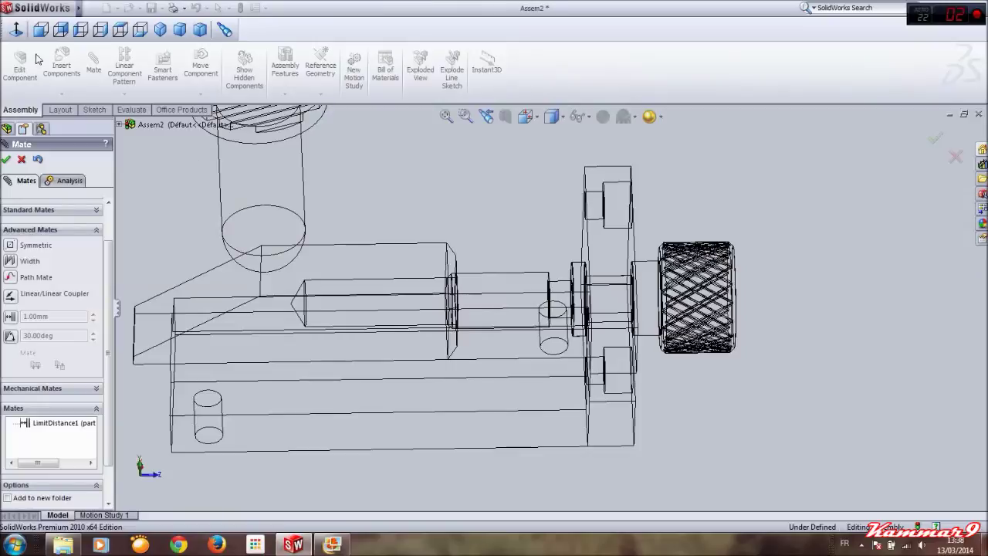
# From the Left view, slide the wedge right and left so the plunger drops and rises
pyautogui.click(40, 30)
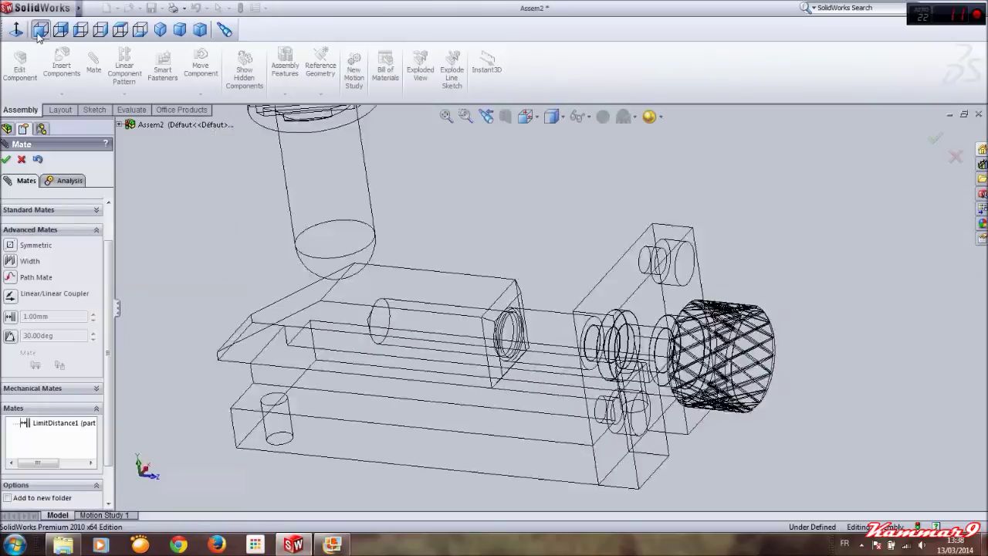
pyautogui.click(81, 29)
pyautogui.scroll(-3, 557, 320)
pyautogui.moveTo(514, 354); pyautogui.dragTo(627, 359)
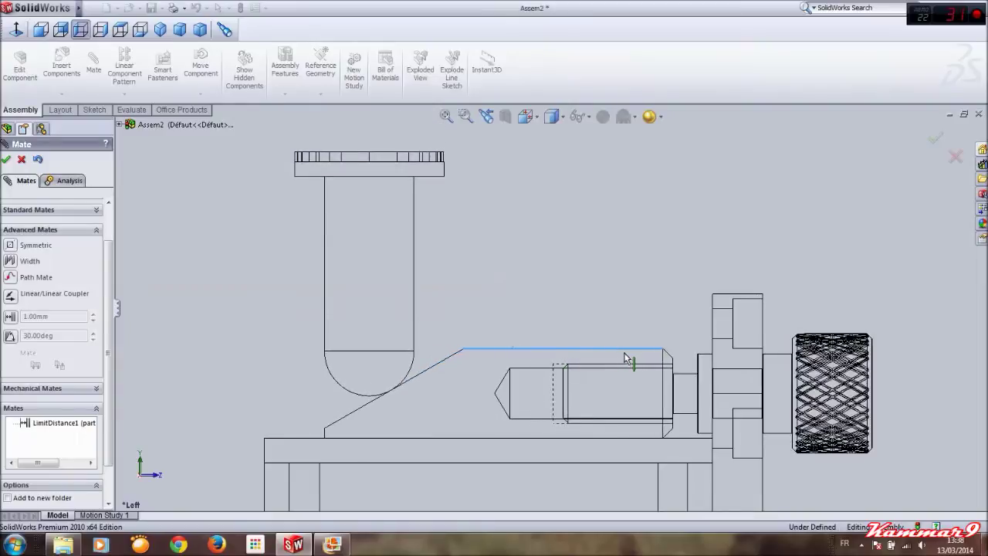
pyautogui.moveTo(611, 352)
pyautogui.mouseDown()
pyautogui.moveTo(486, 353)
pyautogui.moveTo(653, 356)
pyautogui.moveTo(500, 364)
pyautogui.moveTo(613, 360)
pyautogui.mouseUp()
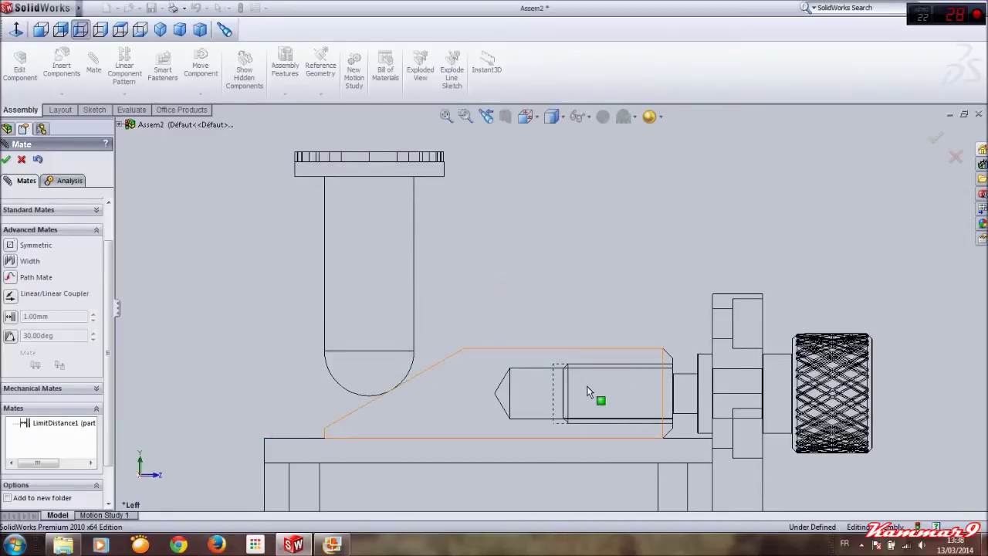
pyautogui.hotkey('ctrl', '7')
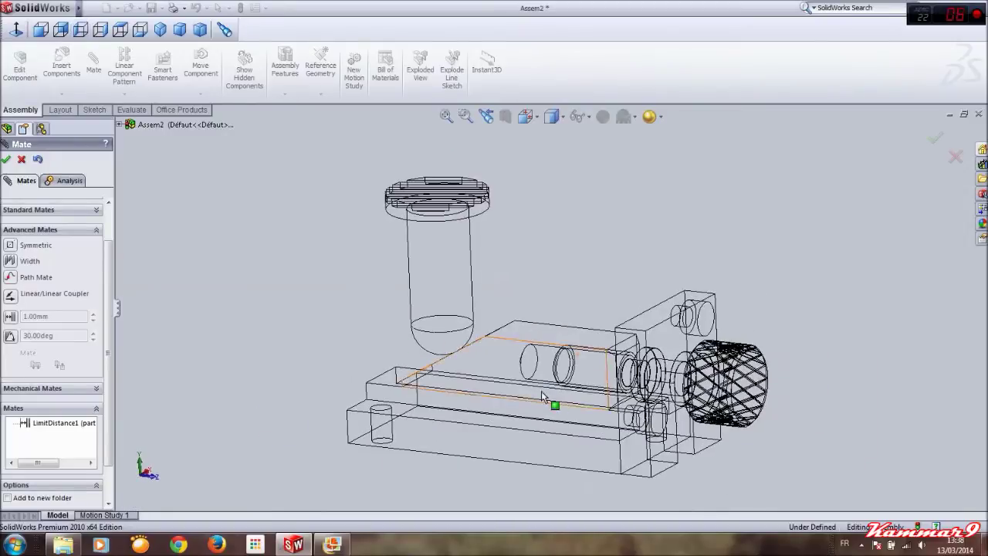
# Close the mate manager and switch the display back to Shaded
pyautogui.click(6, 160)
pyautogui.click(563, 116)
pyautogui.click(553, 208)
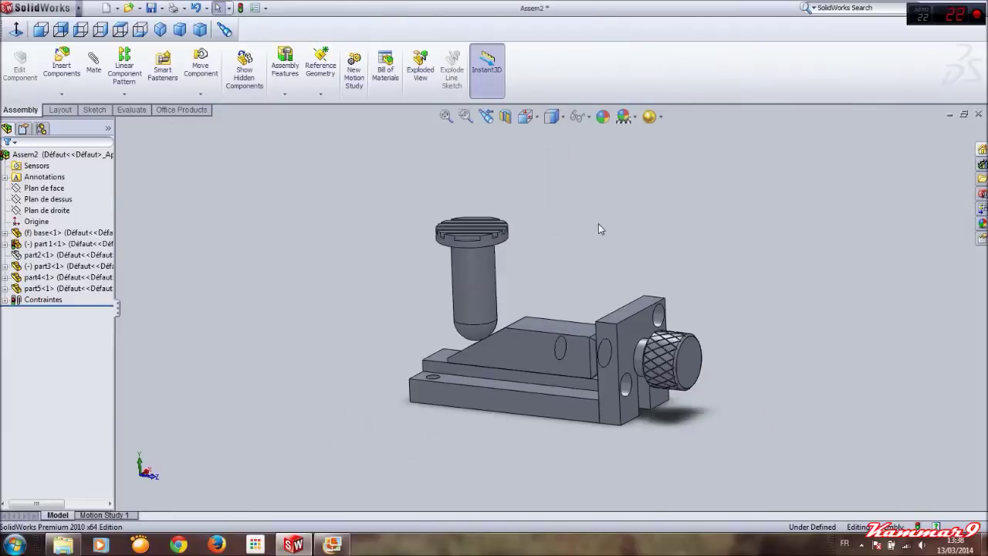
# Show part2 again and pick its front face as the section plane
pyautogui.click(57, 256)
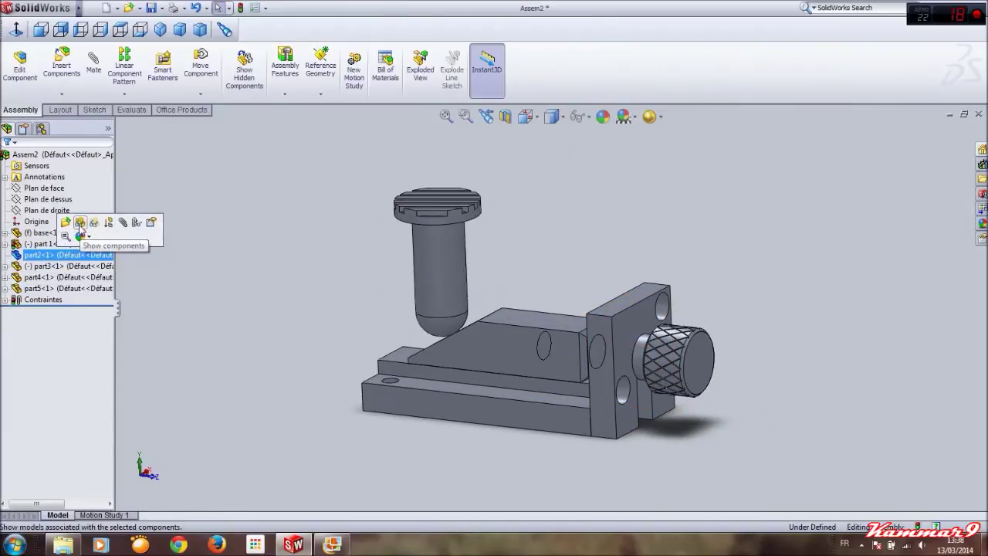
pyautogui.click(80, 232)
pyautogui.click(318, 369)
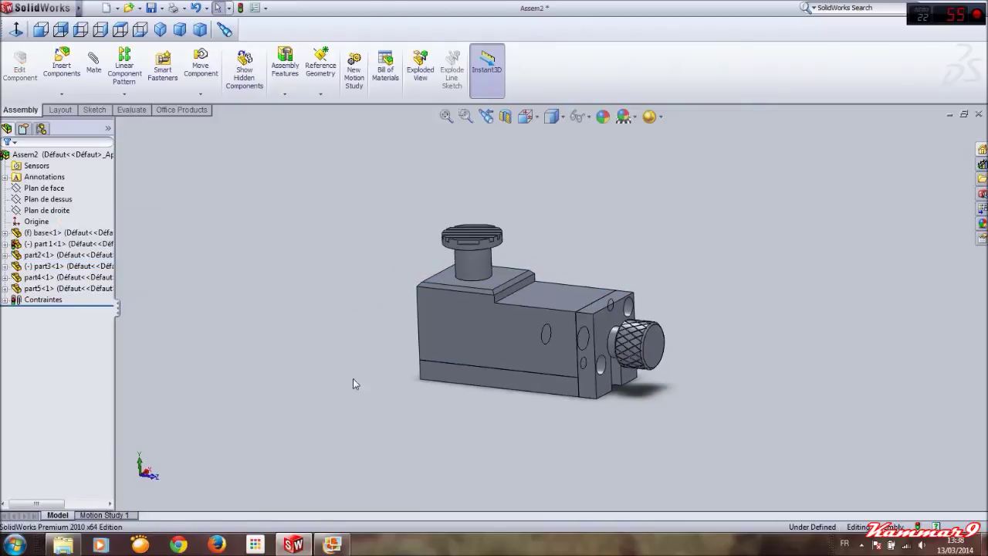
pyautogui.scroll(-3, 552, 332)
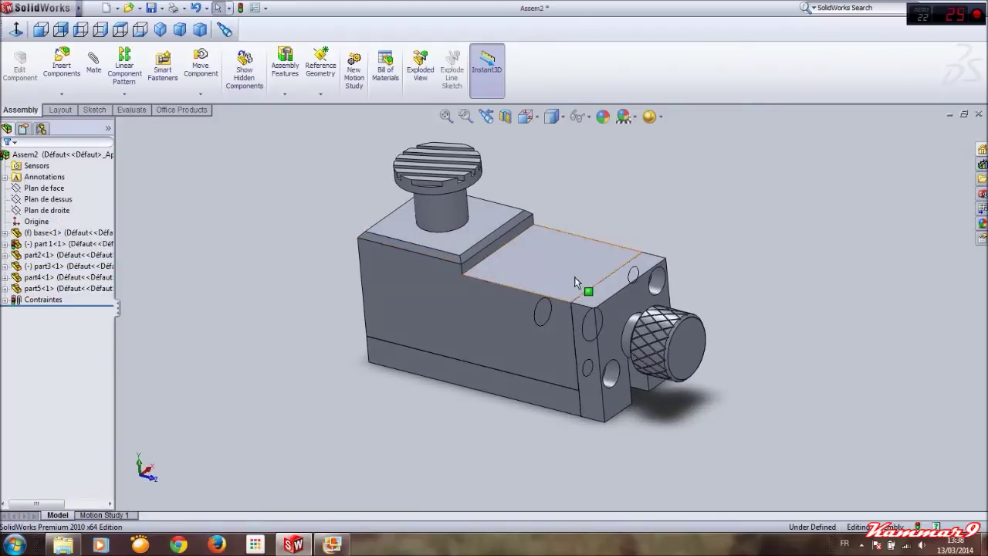
pyautogui.click(436, 319)
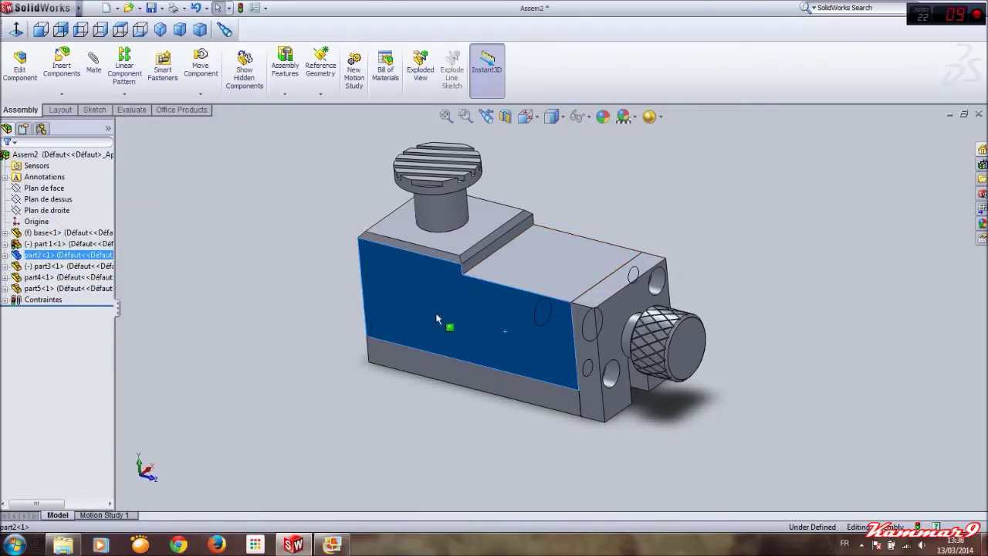
pyautogui.click(506, 117)
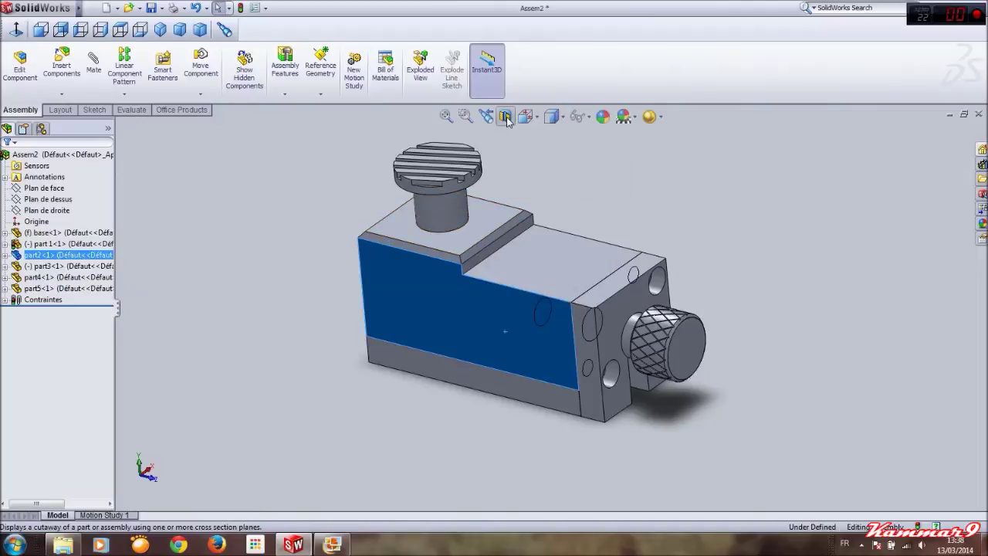
# Cut the clamp with a section plane about 20 mm in, then turn the knurled screw
pyautogui.moveTo(503, 308); pyautogui.dragTo(528, 267)
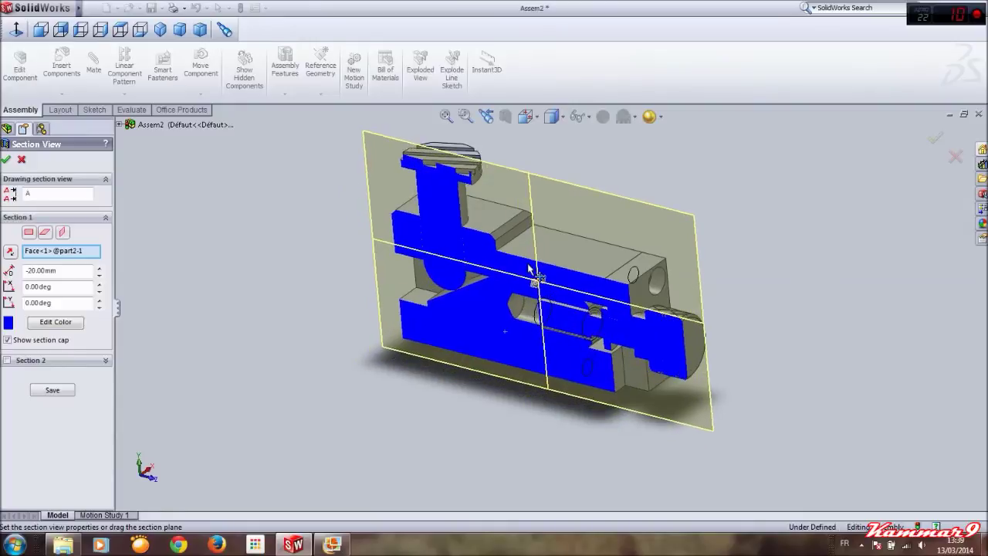
pyautogui.click(6, 159)
pyautogui.scroll(-5, 656, 339)
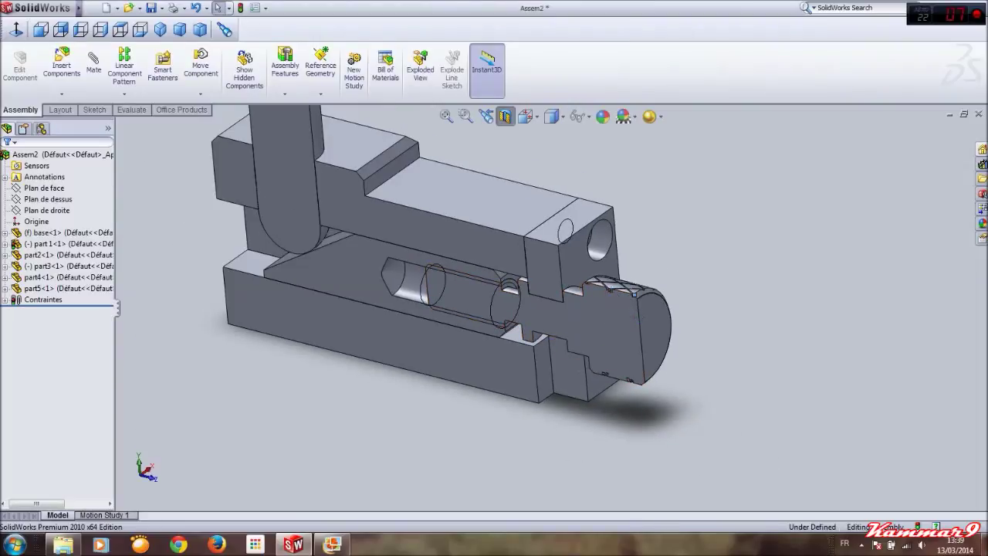
pyautogui.moveTo(624, 293)
pyautogui.mouseDown()
pyautogui.moveTo(591, 347)
pyautogui.moveTo(572, 327)
pyautogui.moveTo(640, 289)
pyautogui.mouseUp()
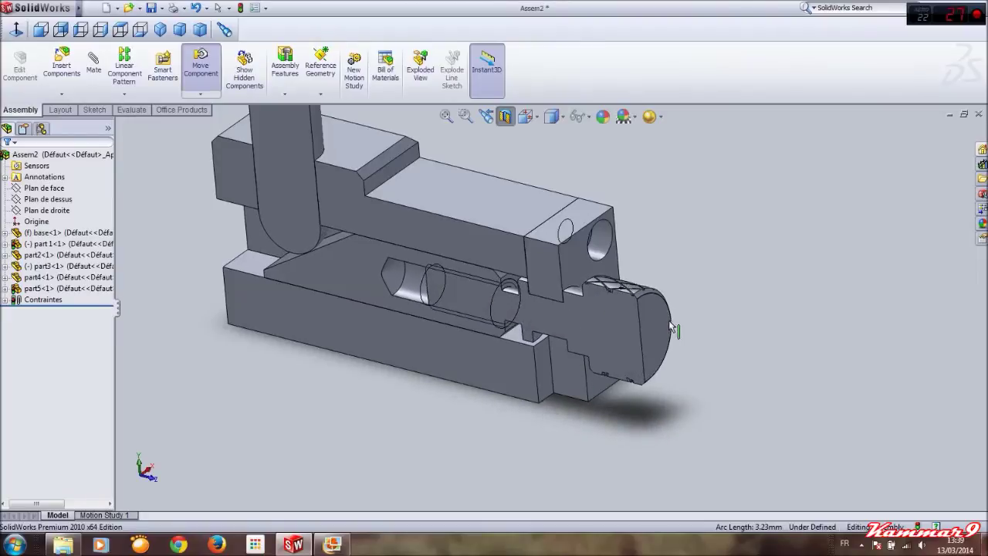